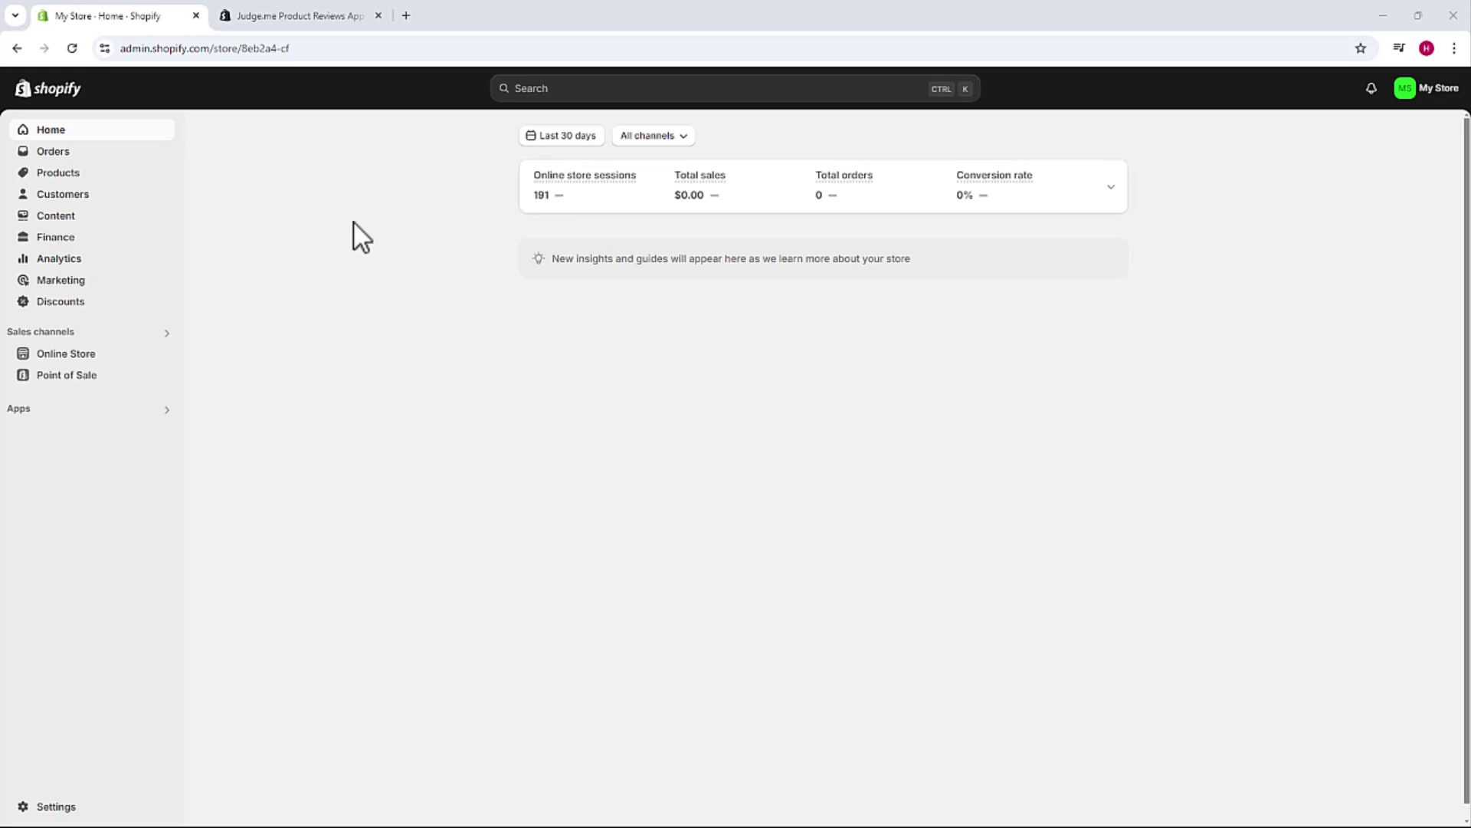
- Look over the Judge.me Product Reviews App listing and its Free and $15 pricing plans
key("ctrl+Tab")
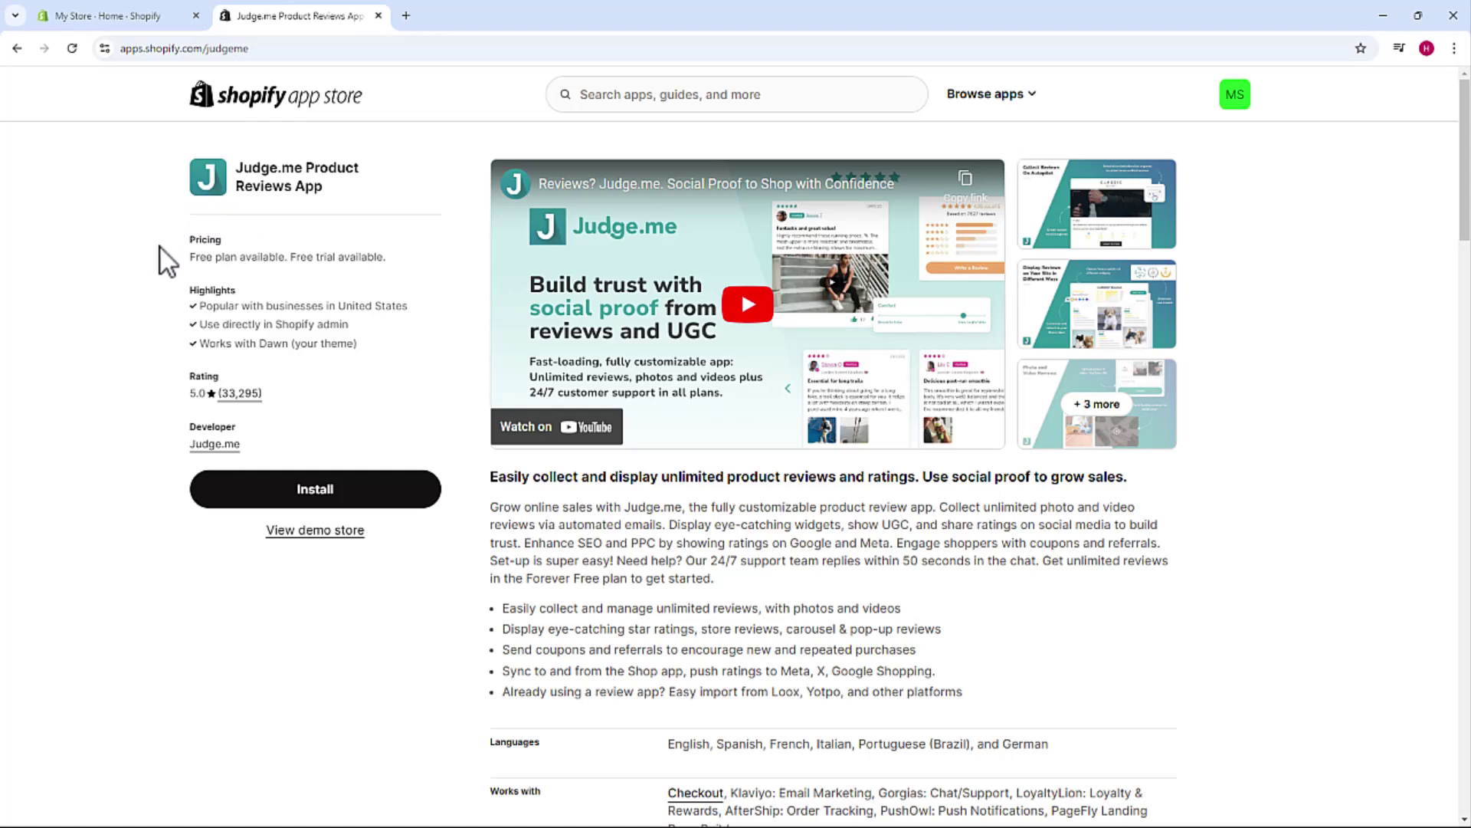
scroll(159, 247, "down", 12)
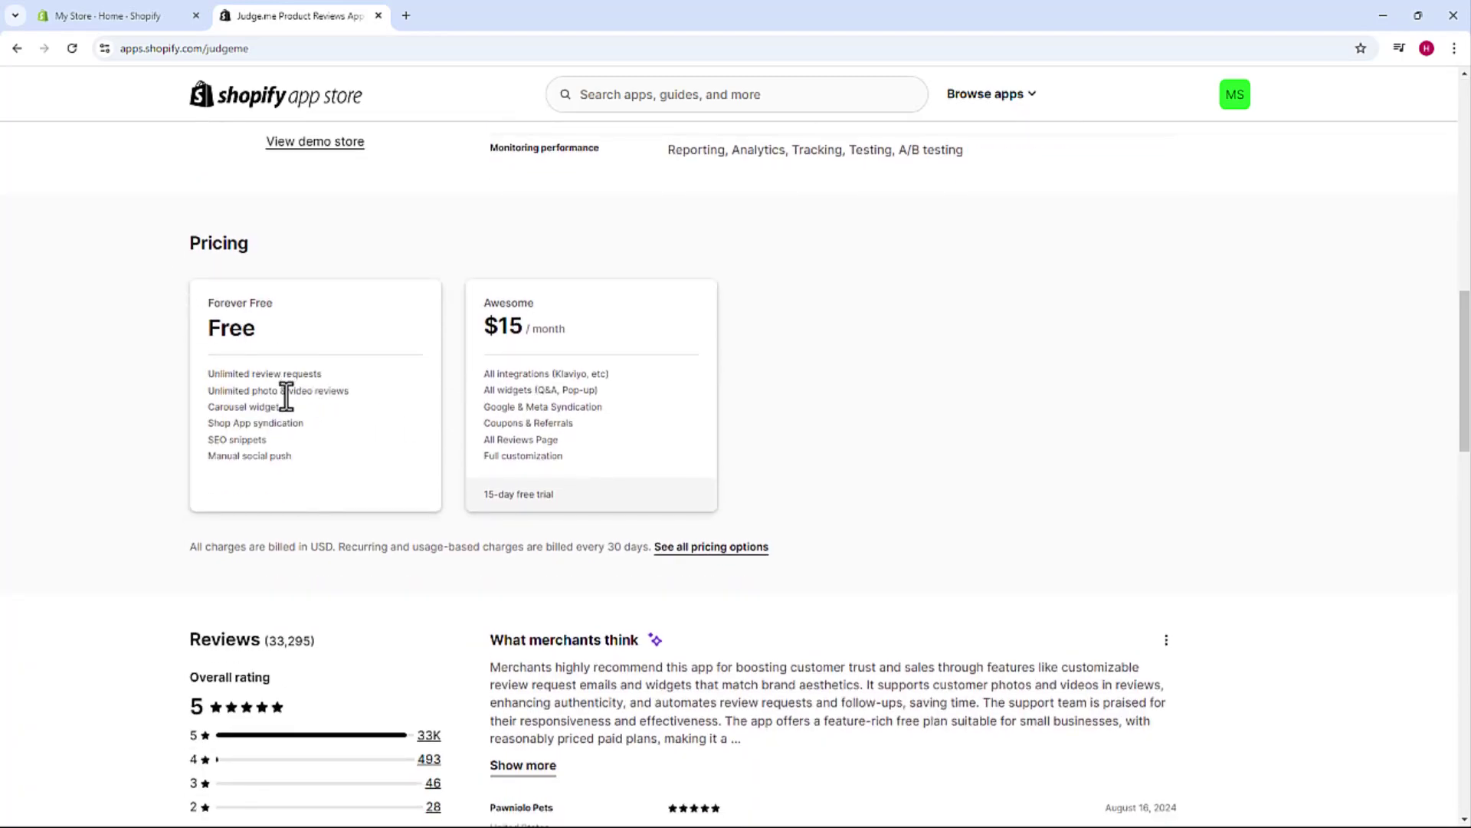
scroll(184, 403, "up", 12)
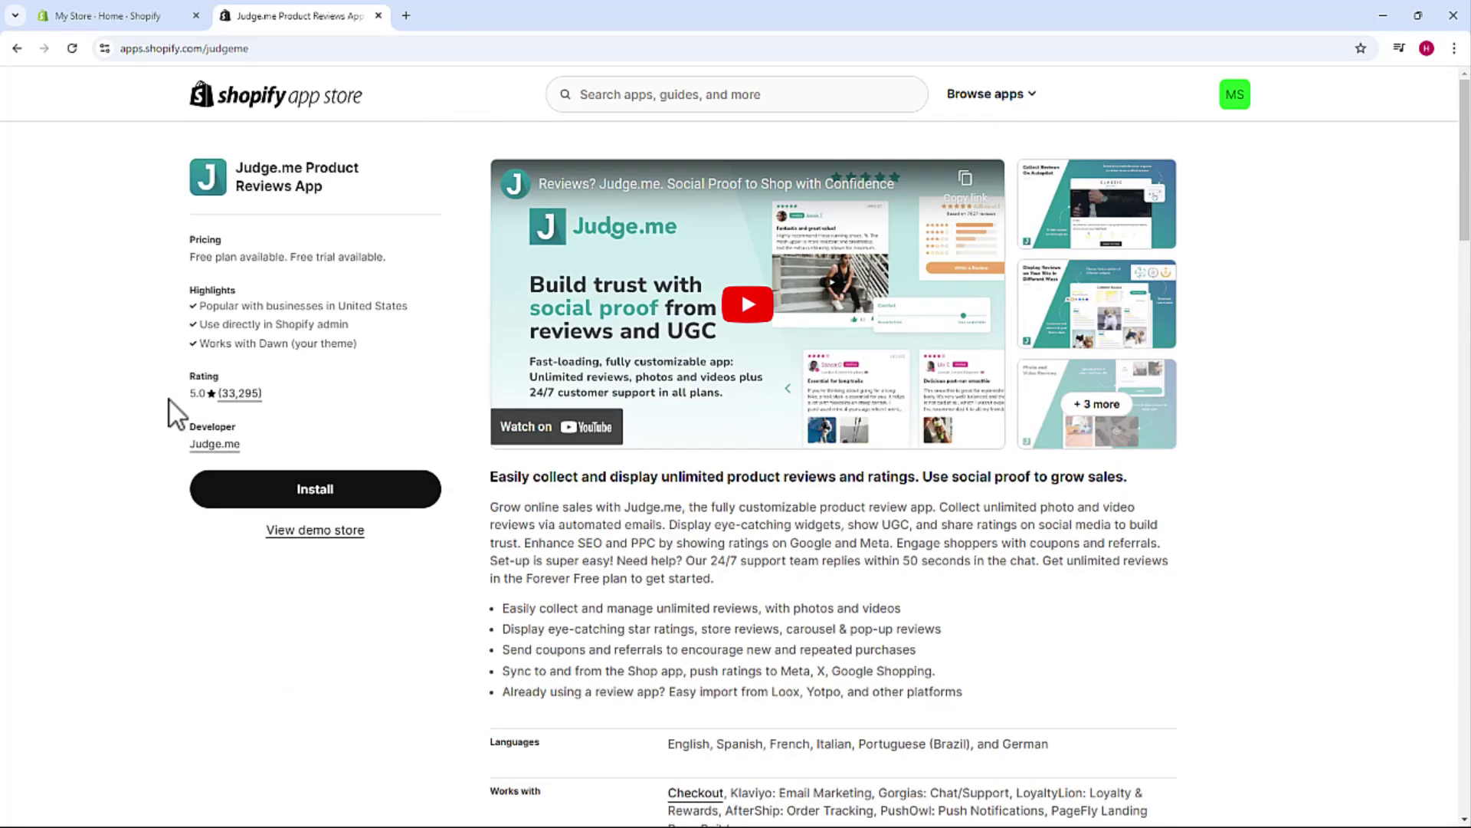
- Install and approve Judge.me Reviews, then start its setup with English as the review language
left_click(318, 499)
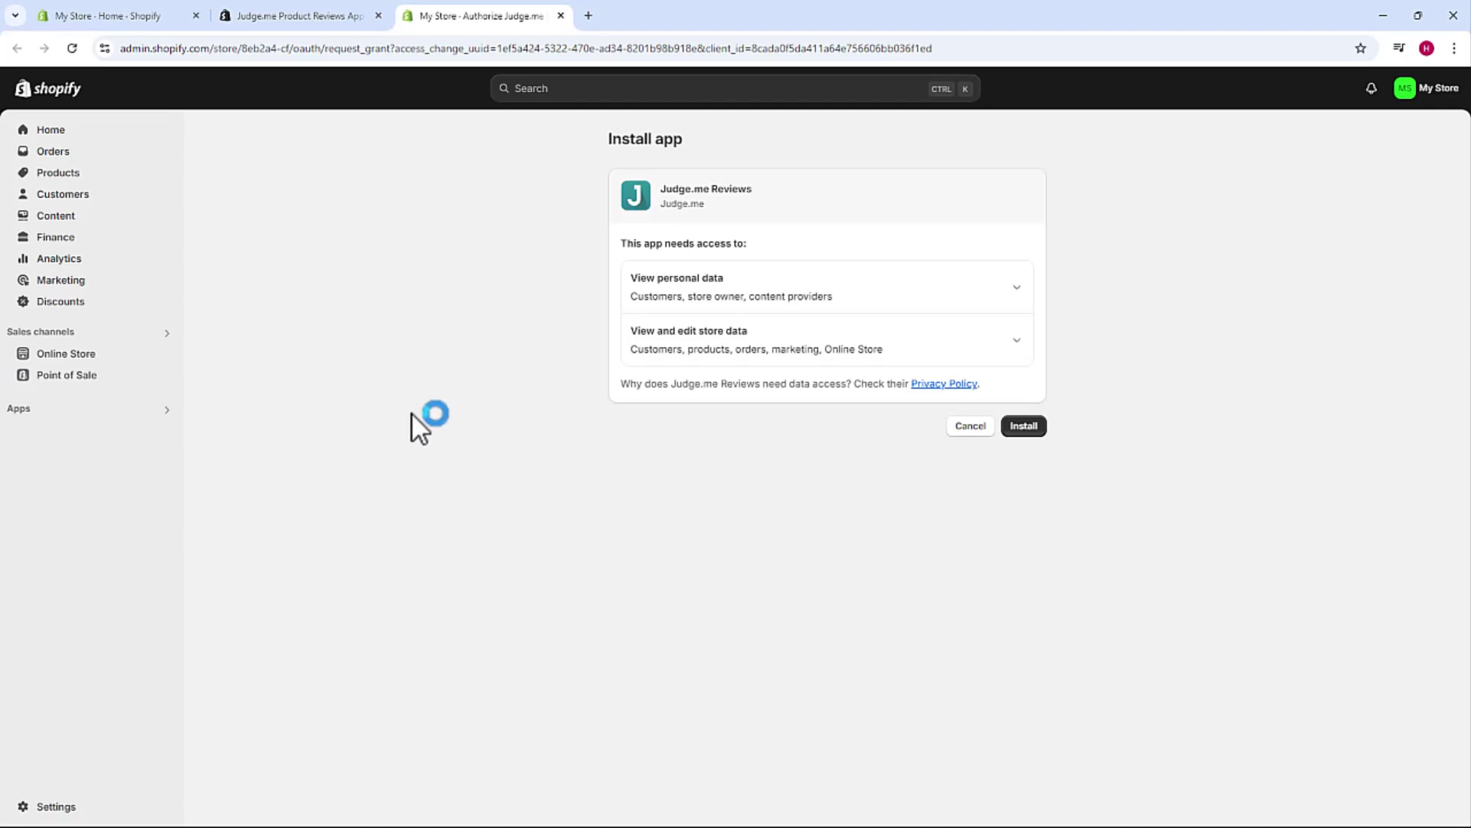
left_click(1024, 426)
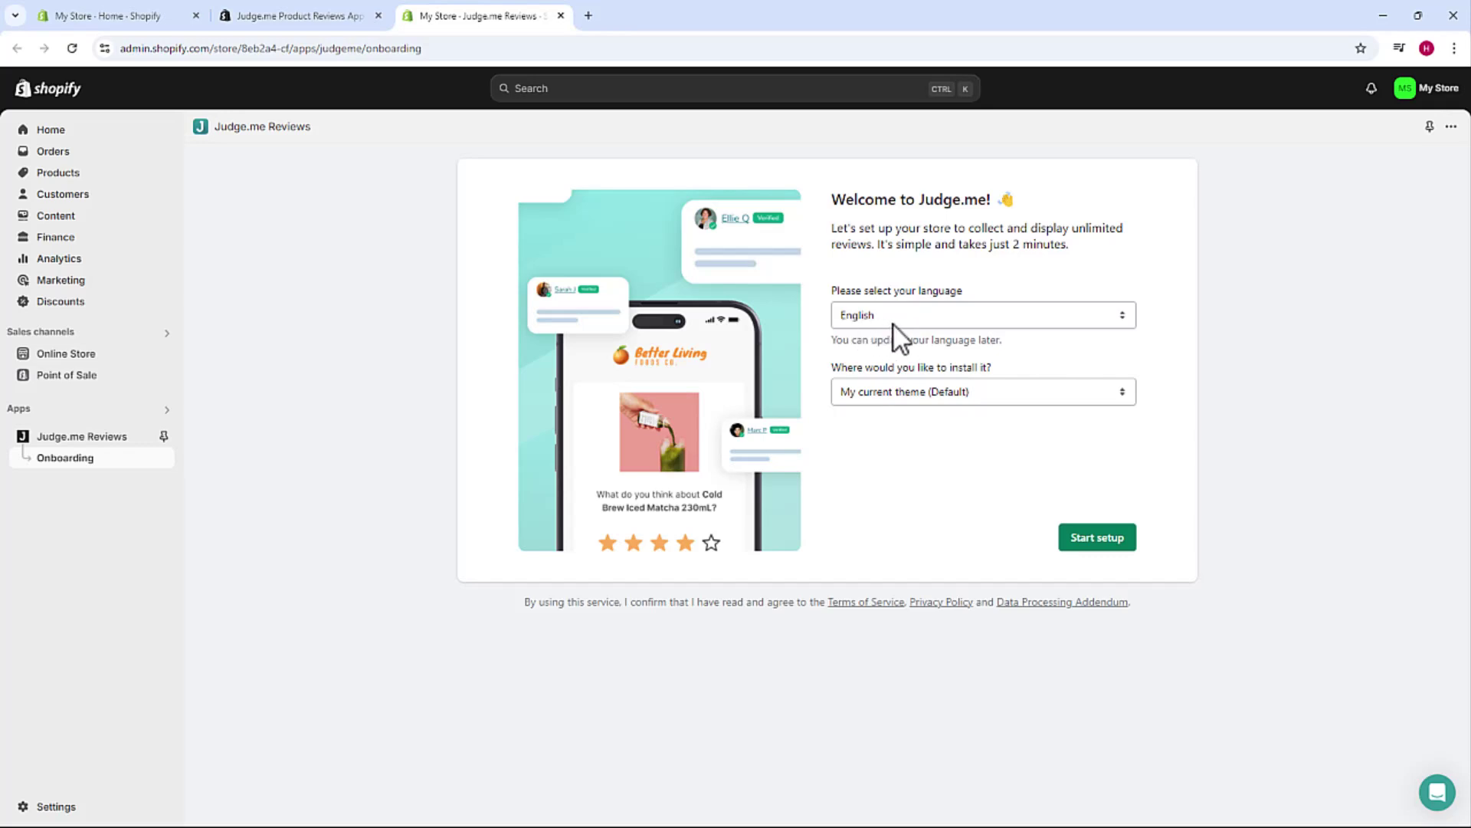
left_click(892, 323)
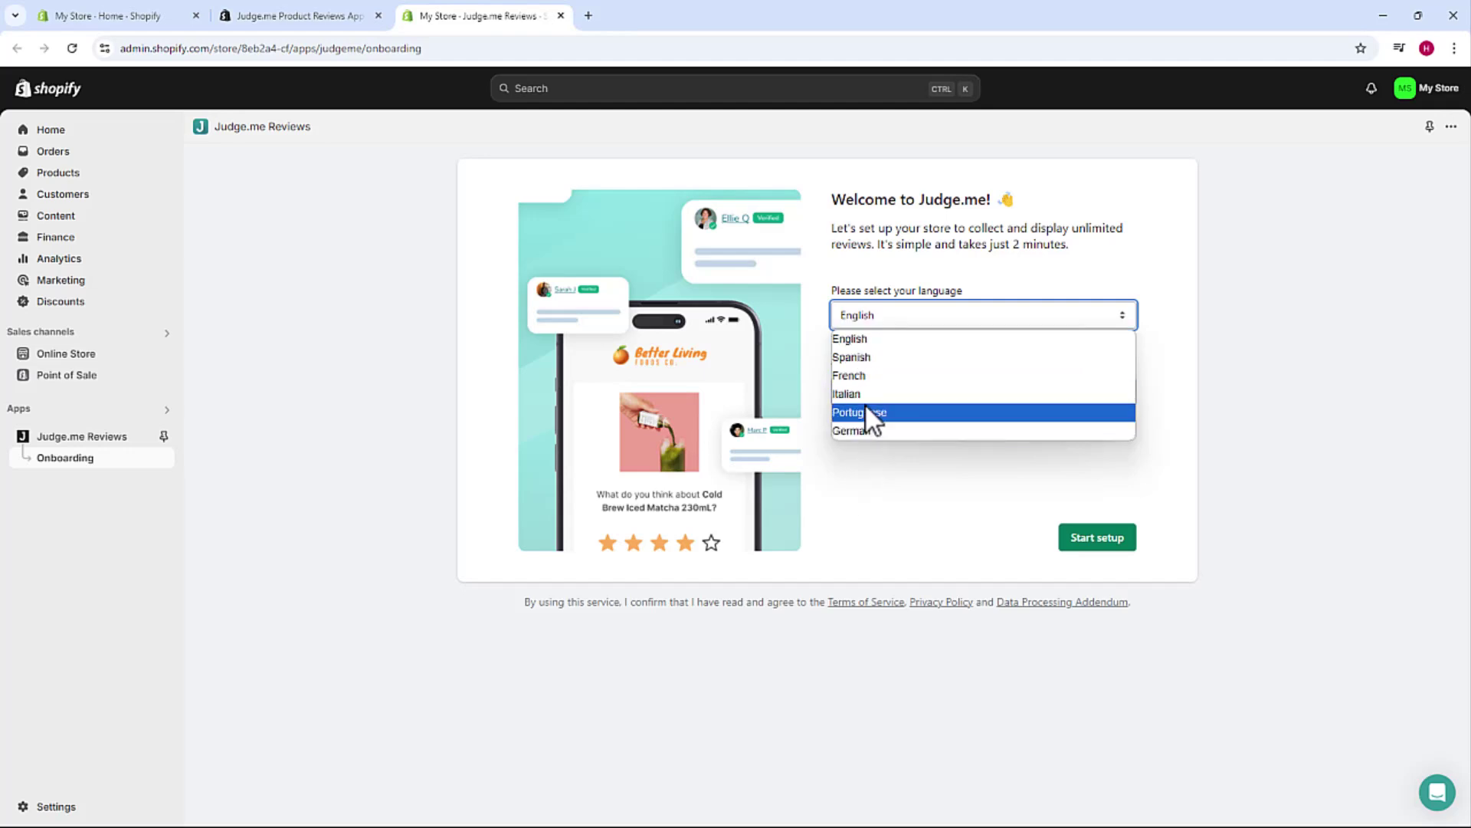
left_click(885, 343)
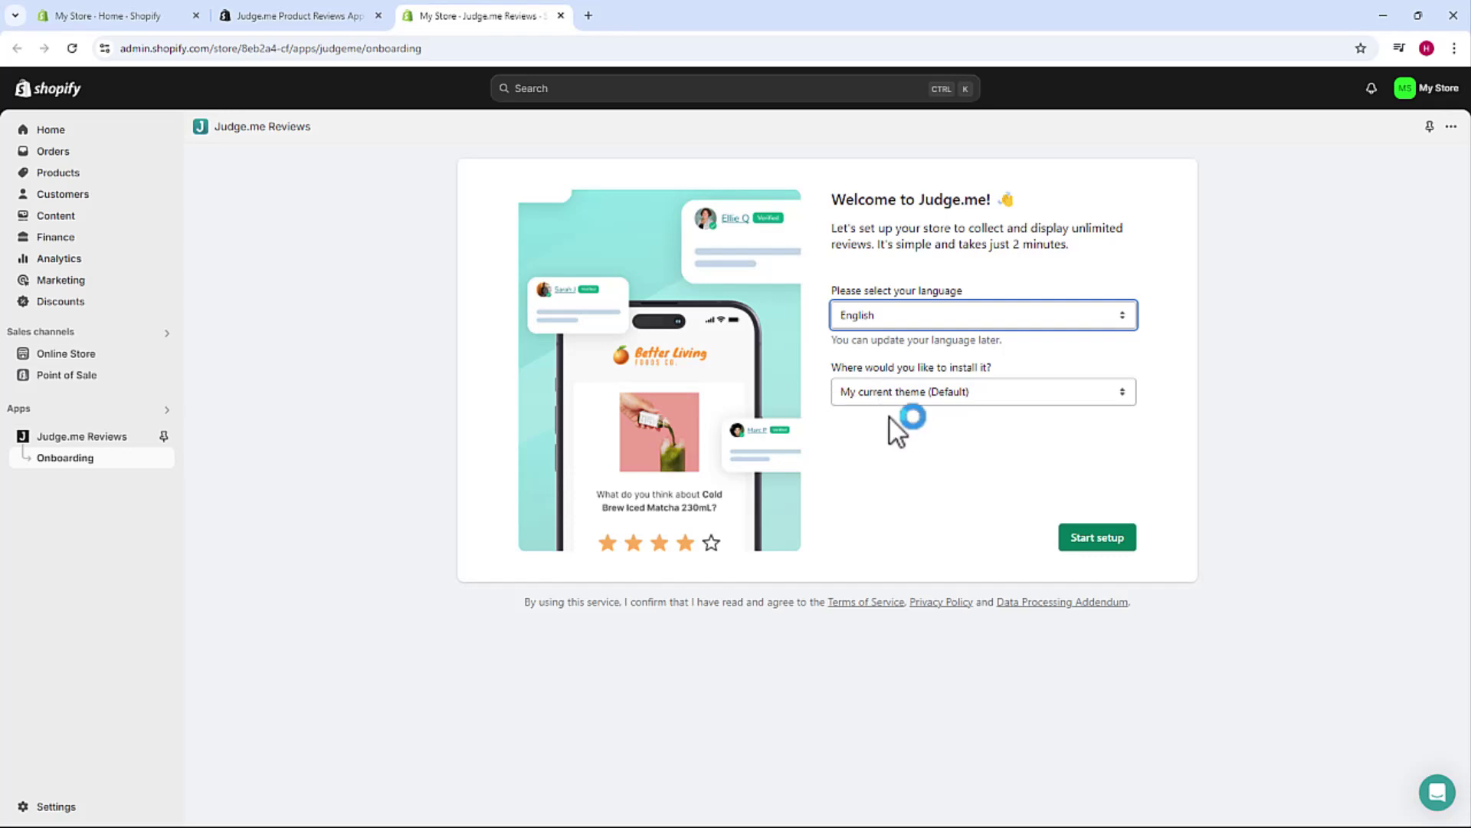
left_click(1101, 543)
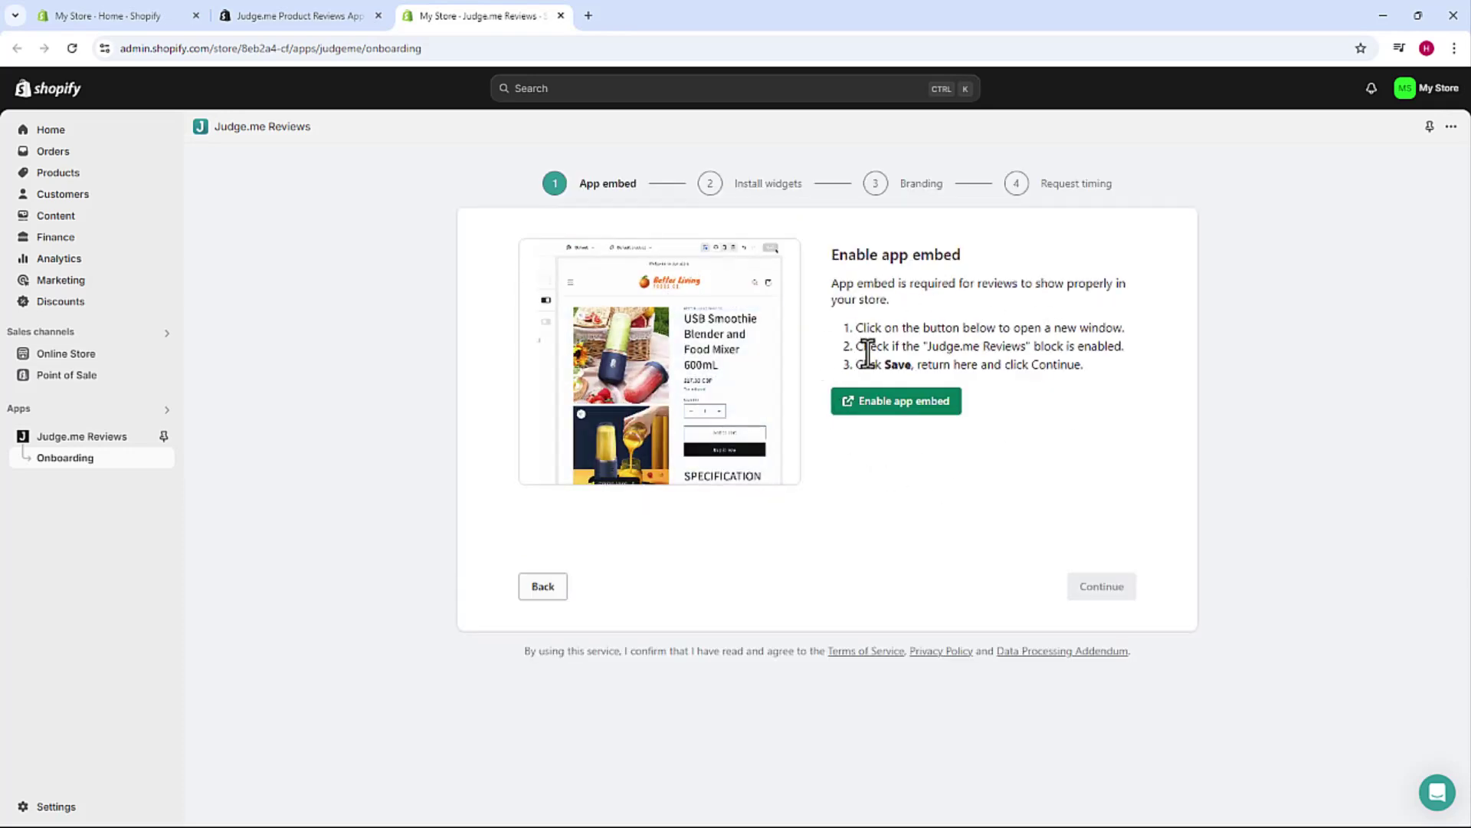
- Enable the Judge.me app embed in the Dawn theme and save the theme
left_click(893, 406)
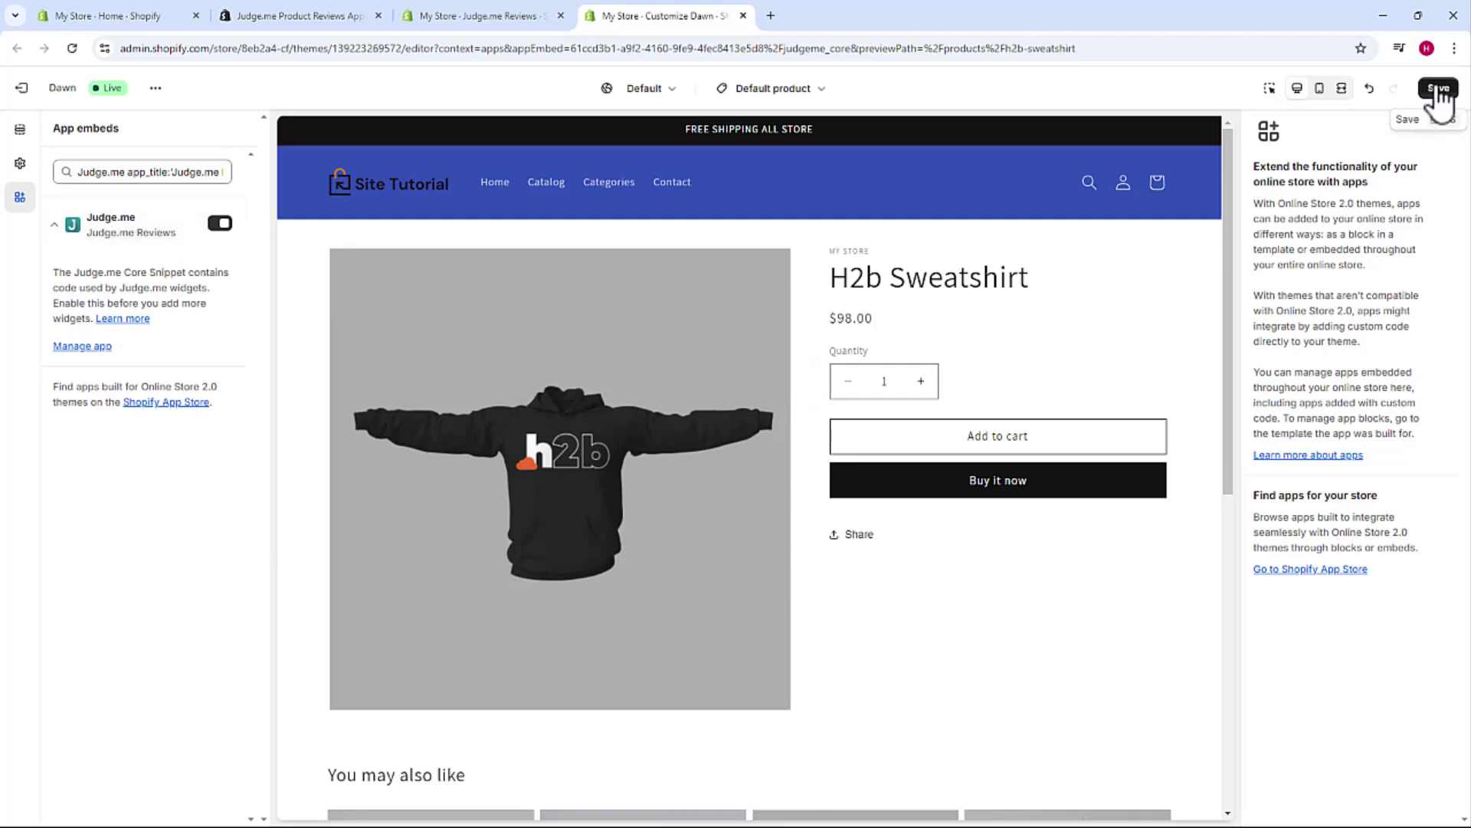
left_click(1439, 89)
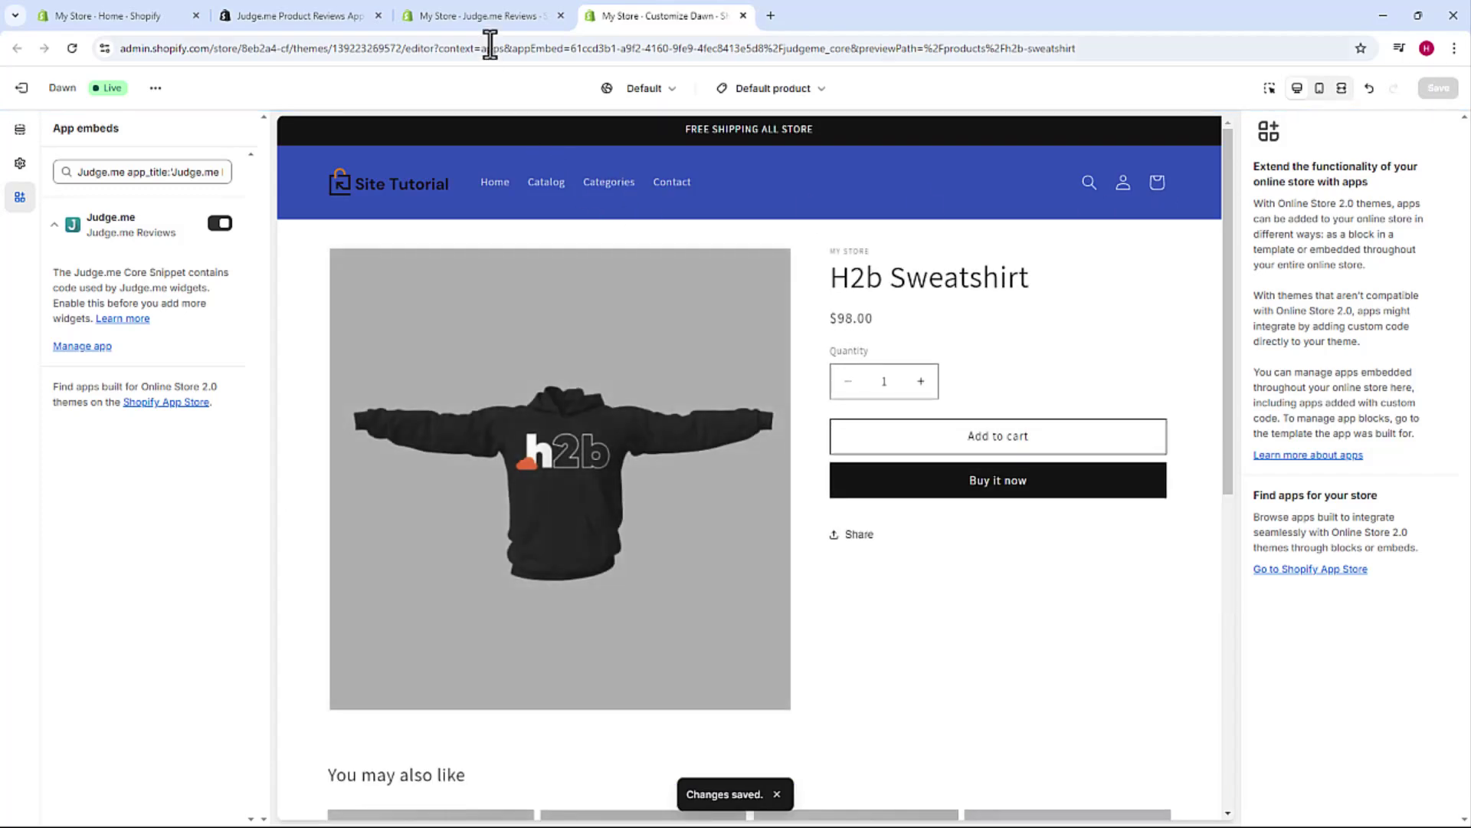
left_click(490, 22)
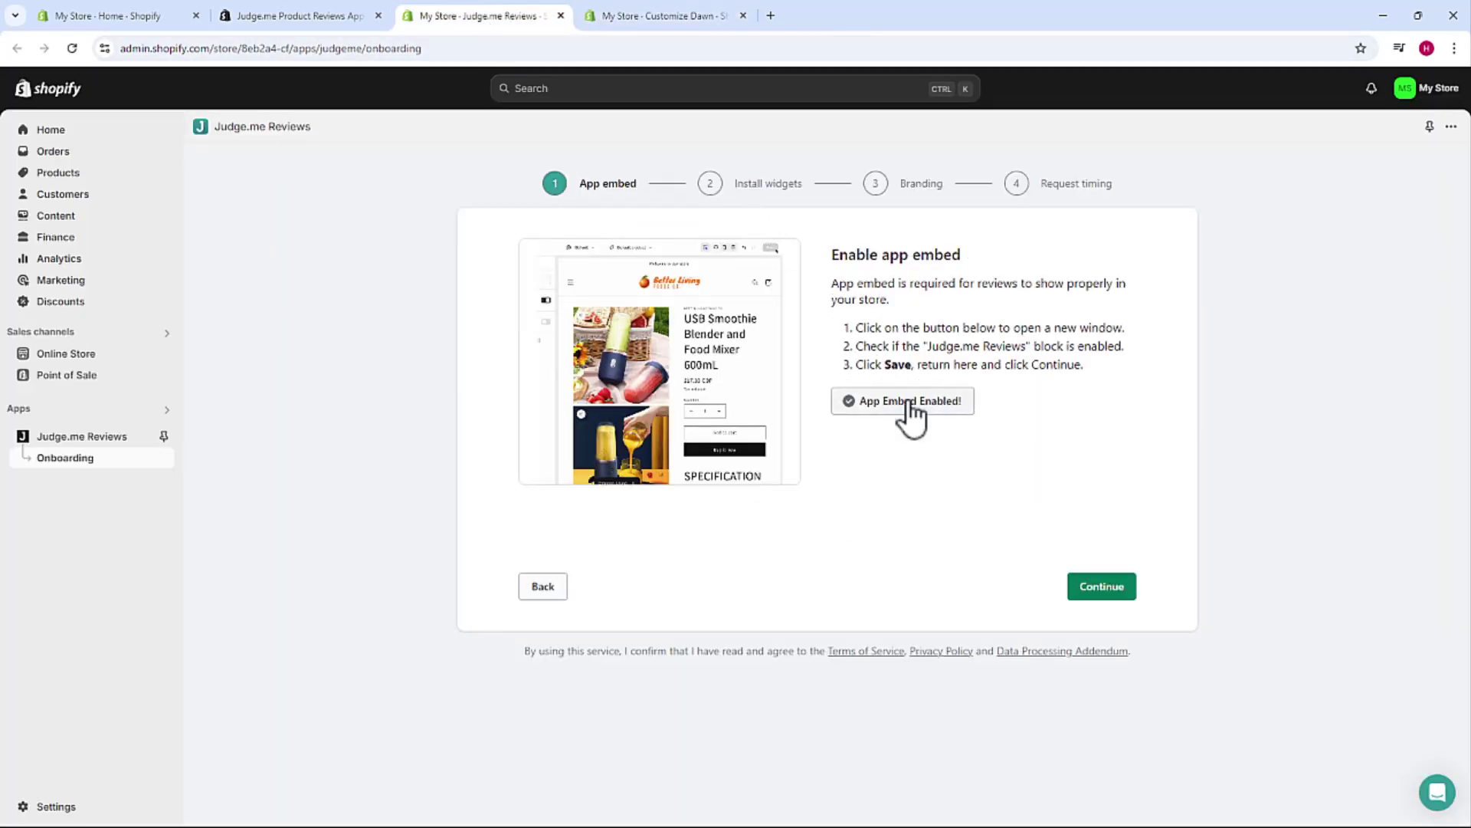
- Add the Judge.me Review Widget block to the product page template and save the theme
left_click(1097, 592)
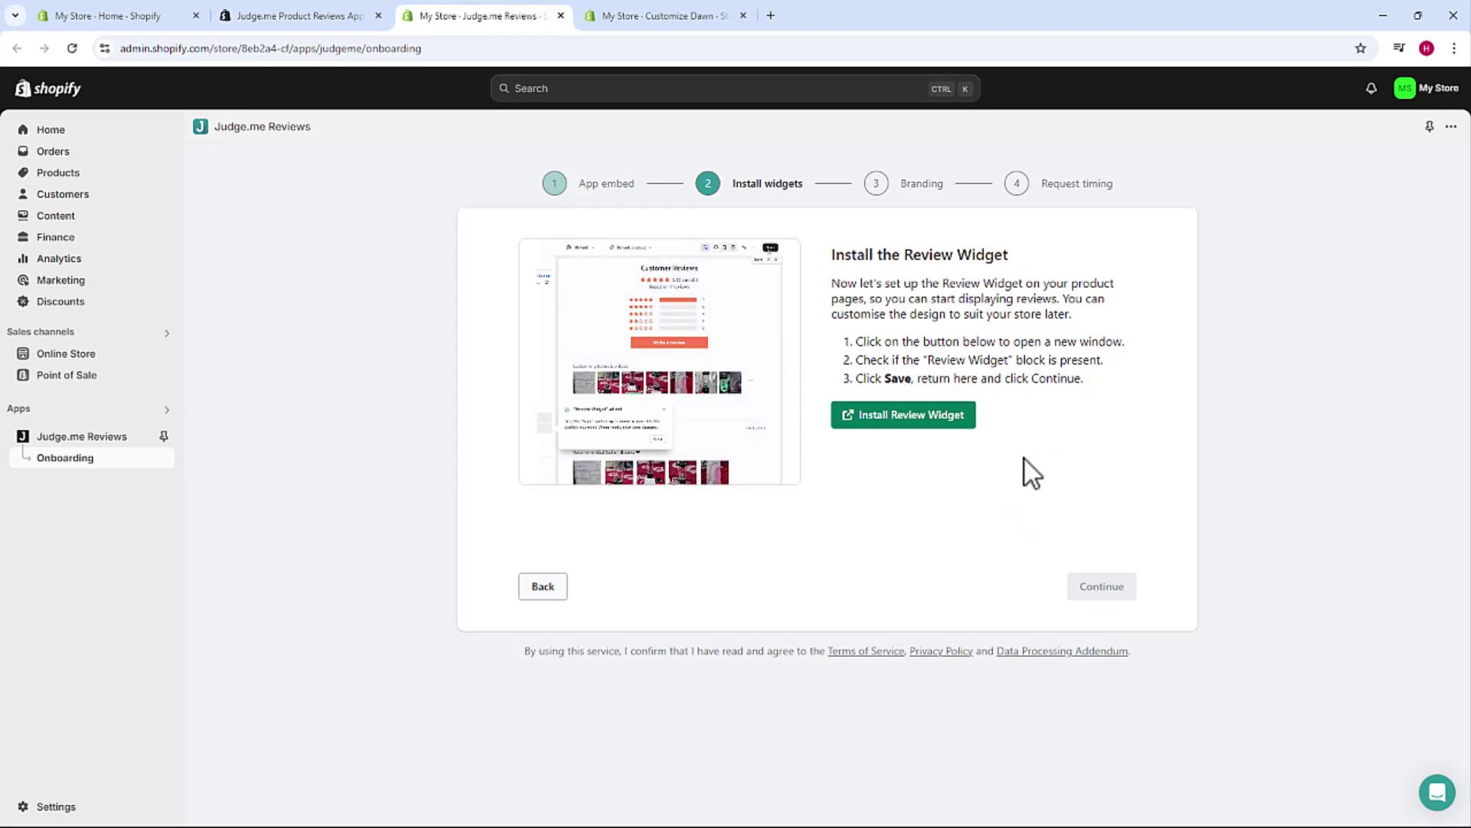
left_click(905, 417)
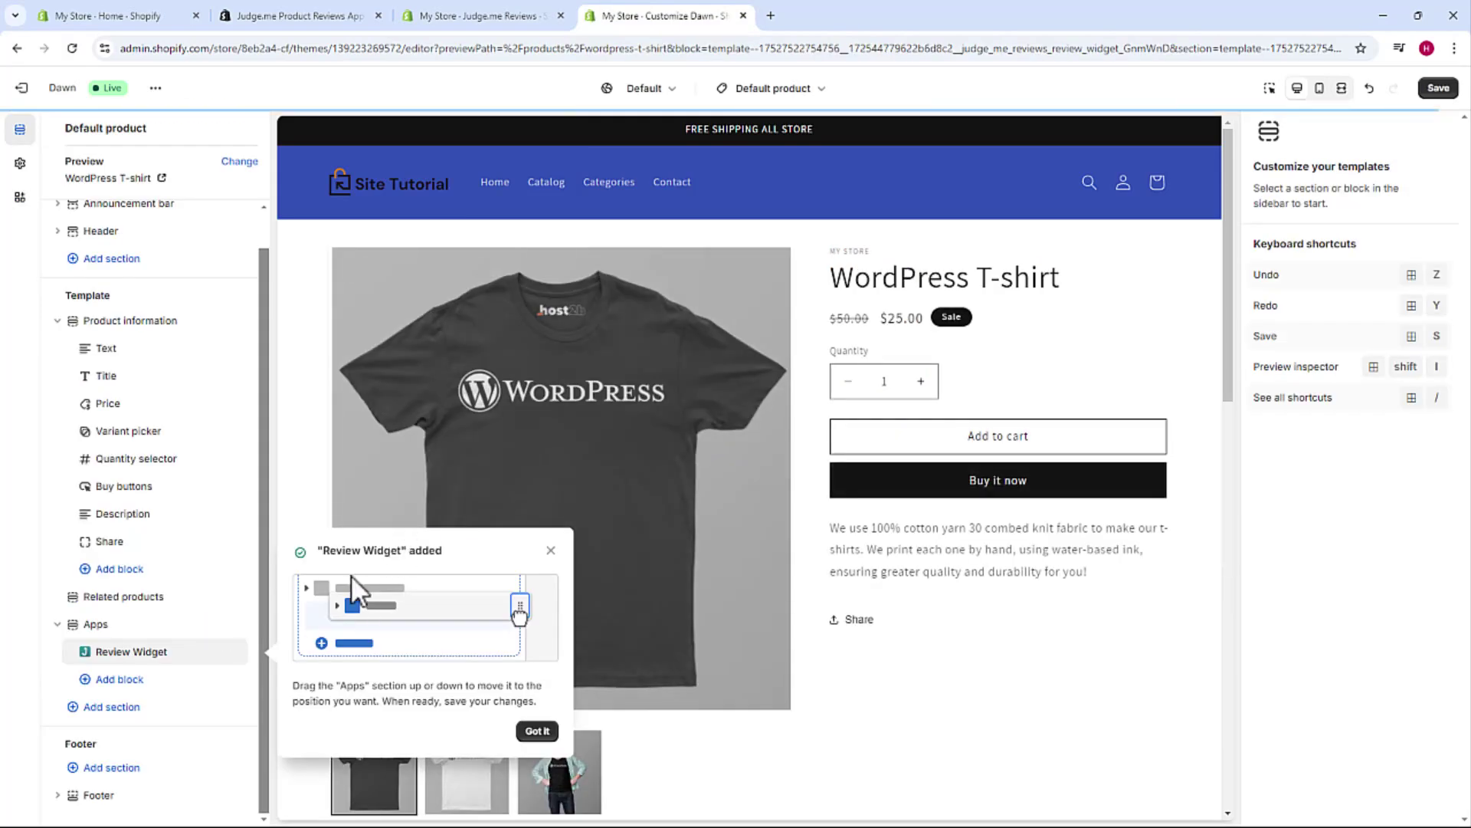
left_click(537, 731)
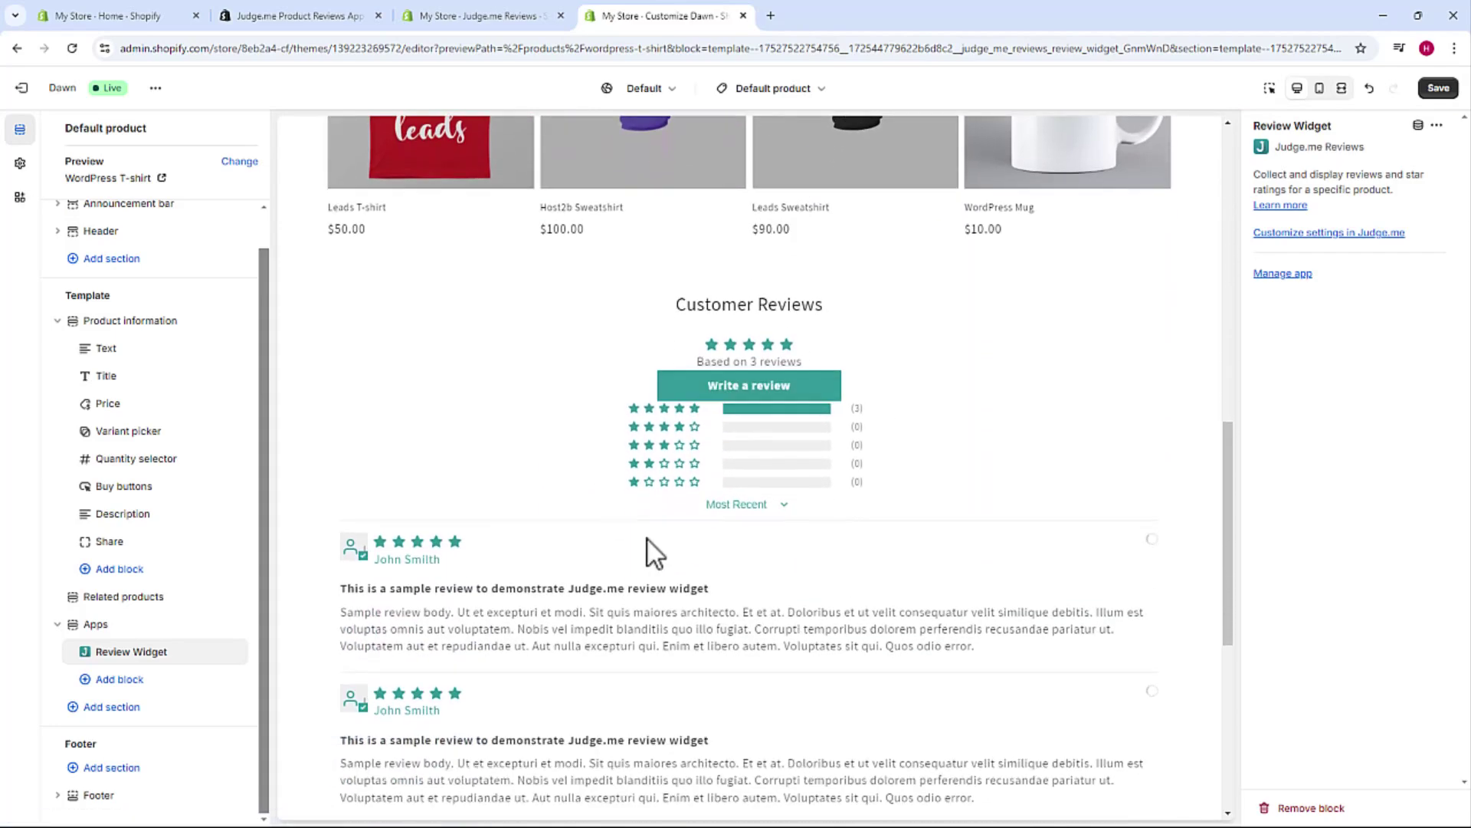
scroll(675, 422, "up", 10)
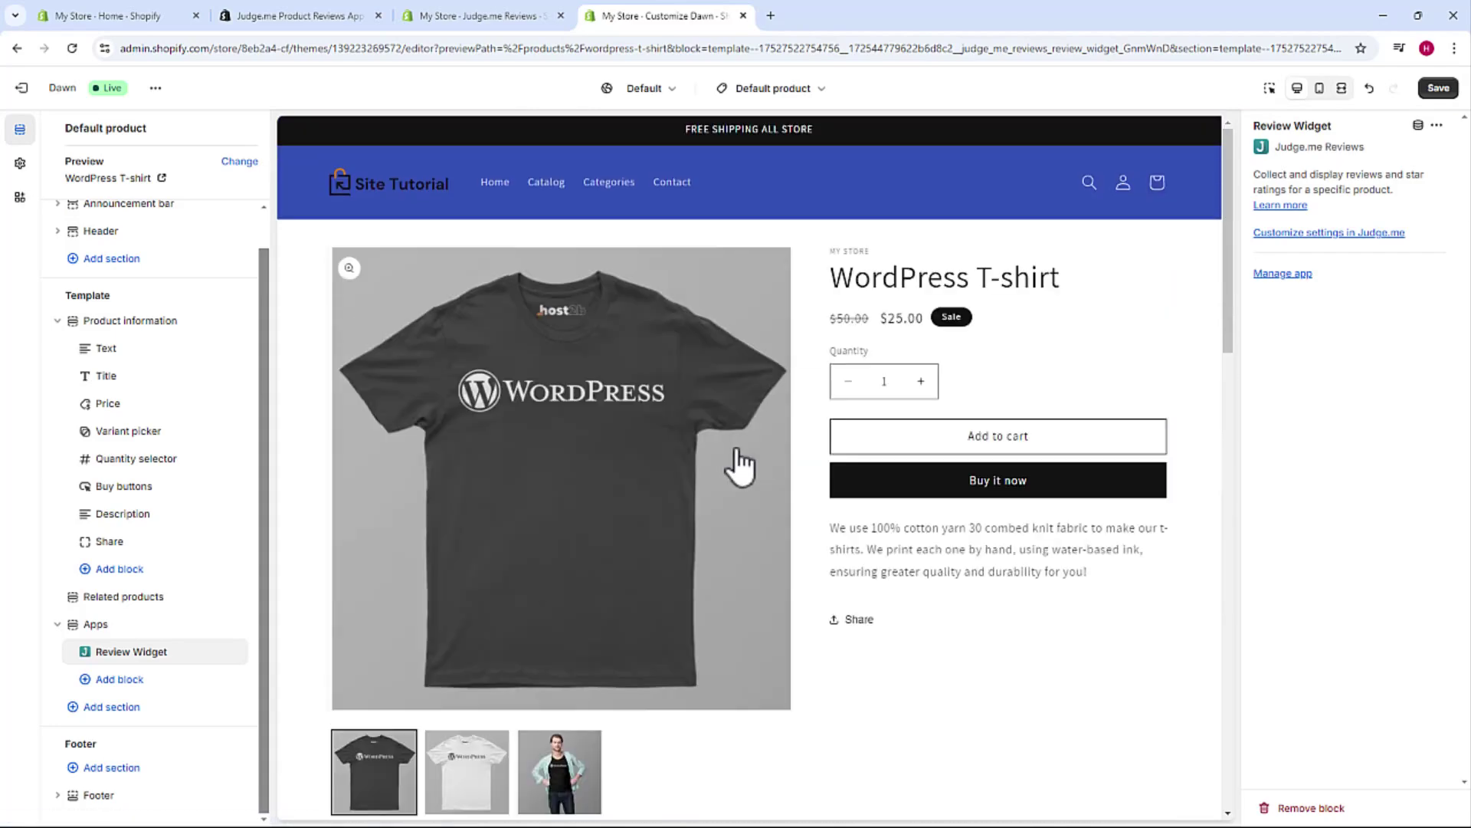
left_click(1439, 90)
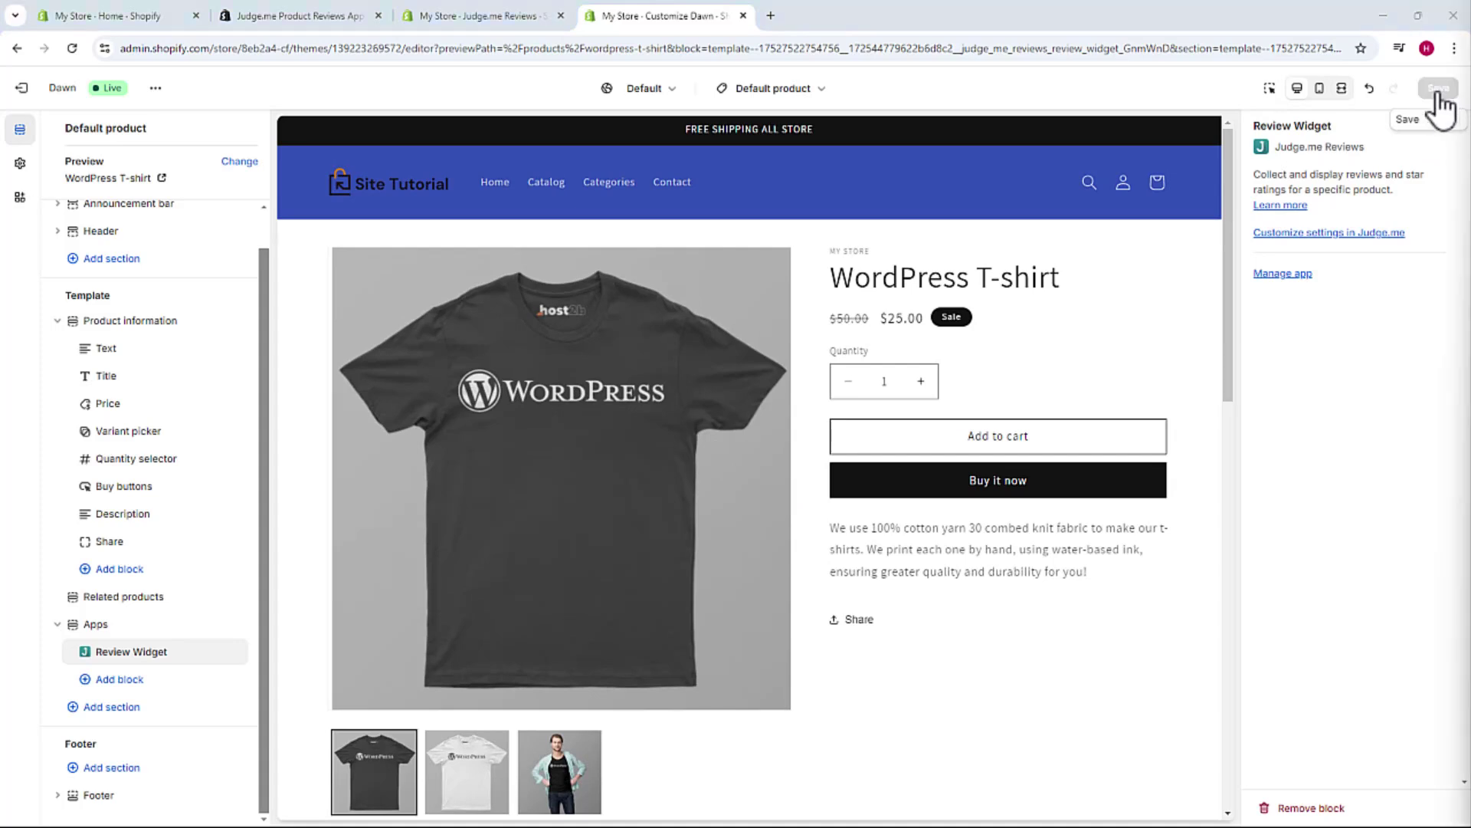
left_click(499, 15)
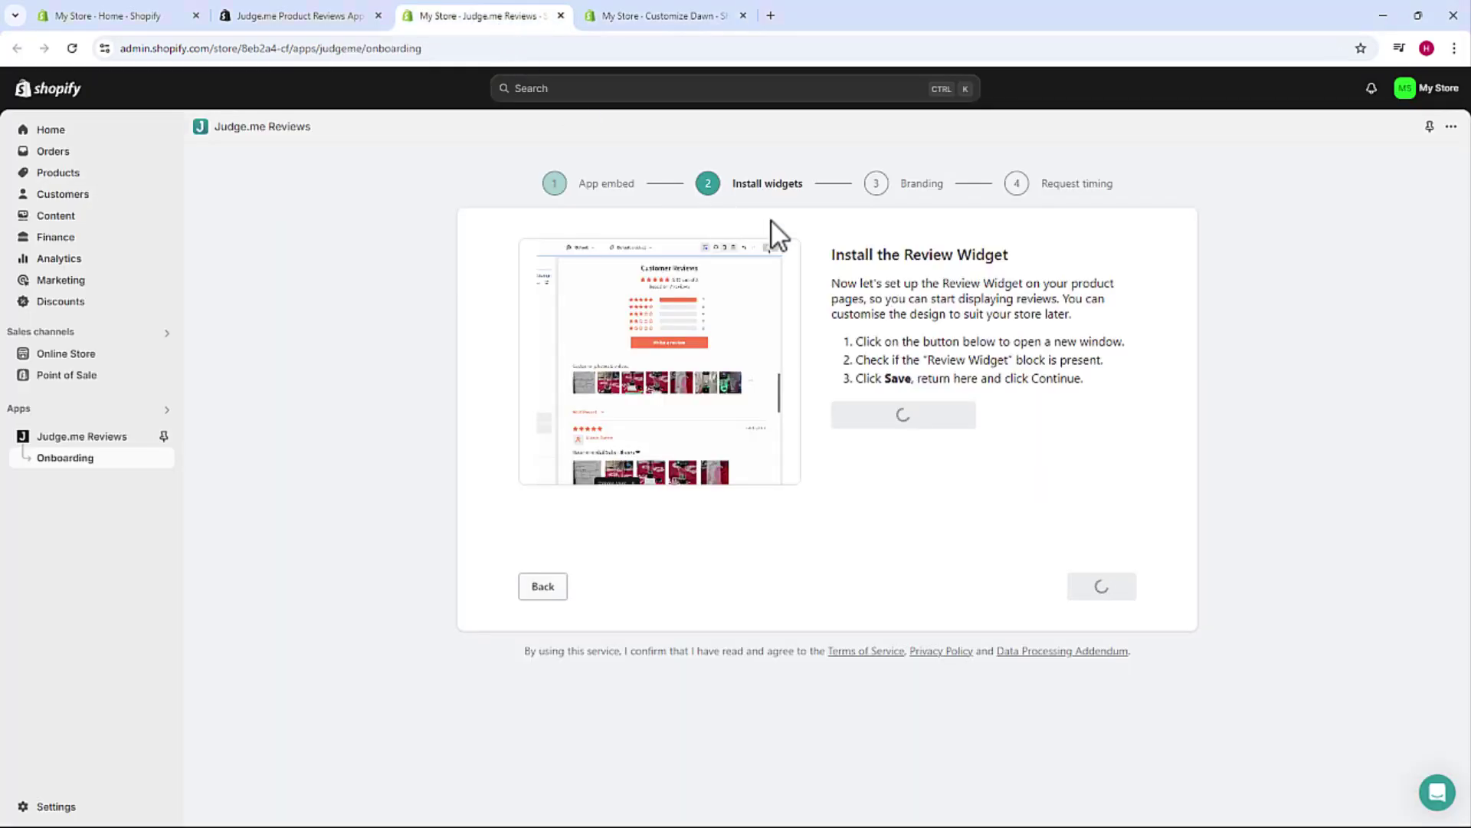
- Add the Star Ratings badge block and move it up below the product title
left_click(1101, 585)
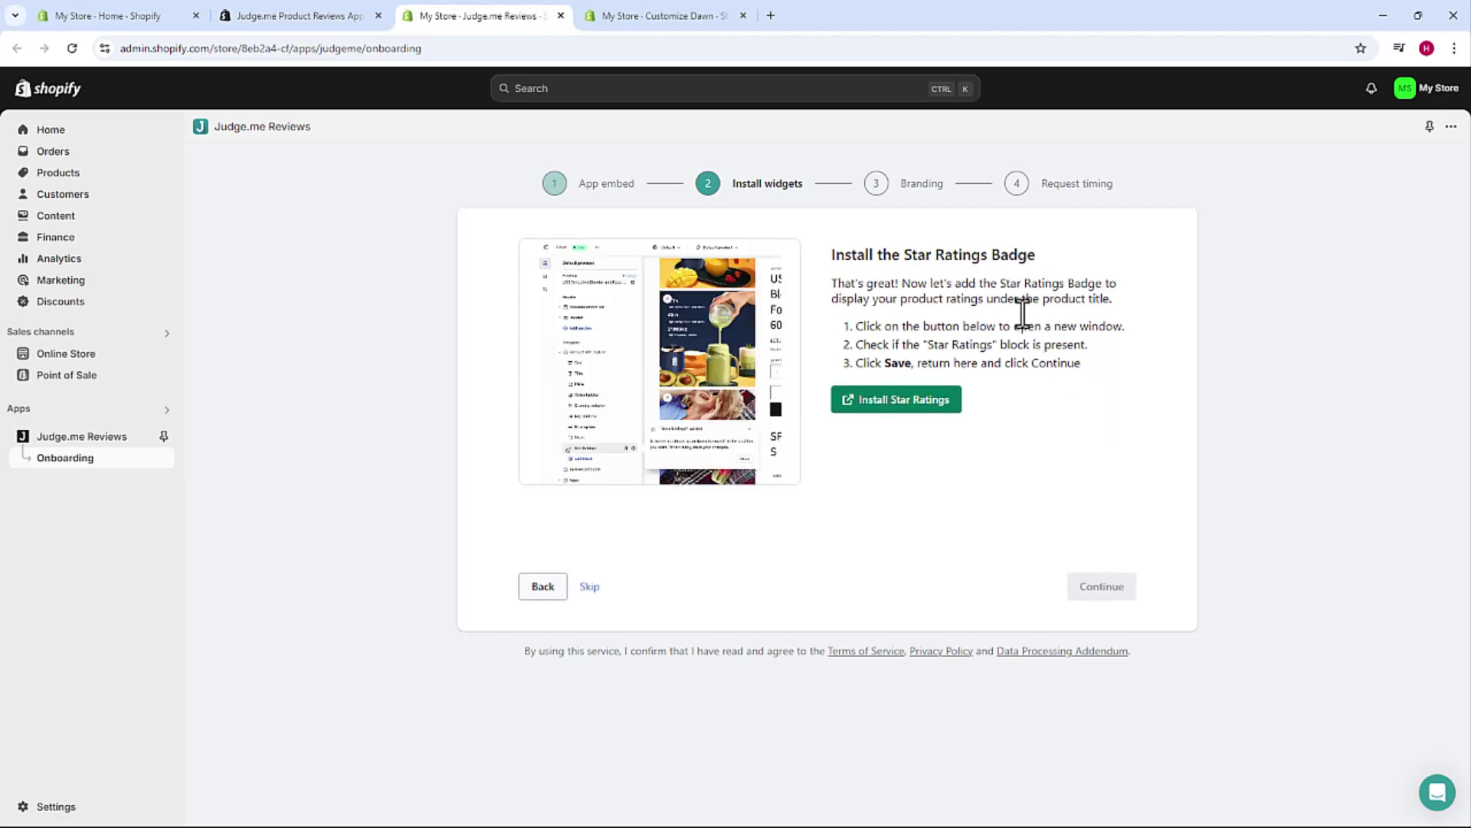
left_click(898, 414)
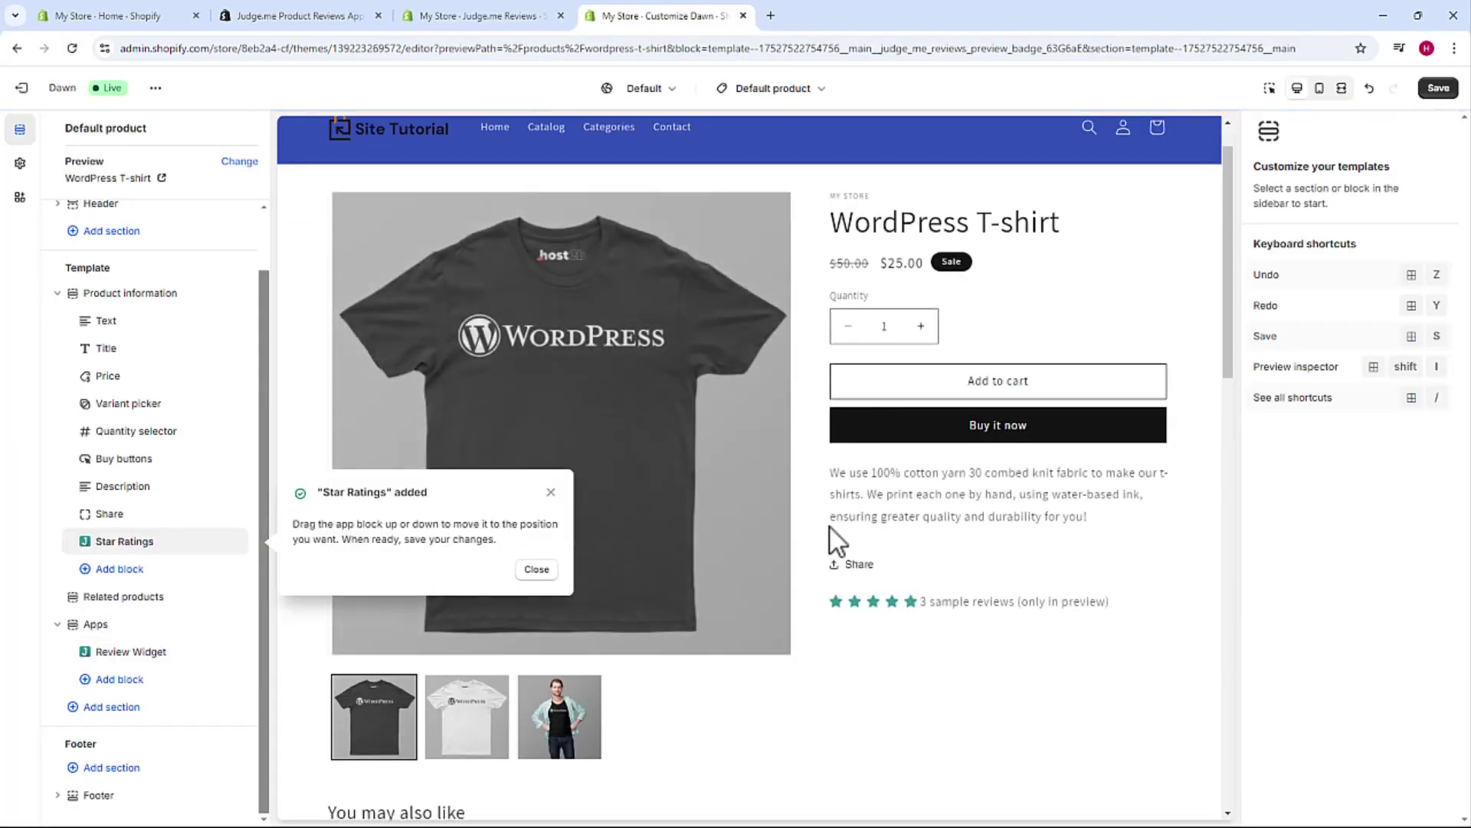
left_click_drag(97, 550, 125, 554)
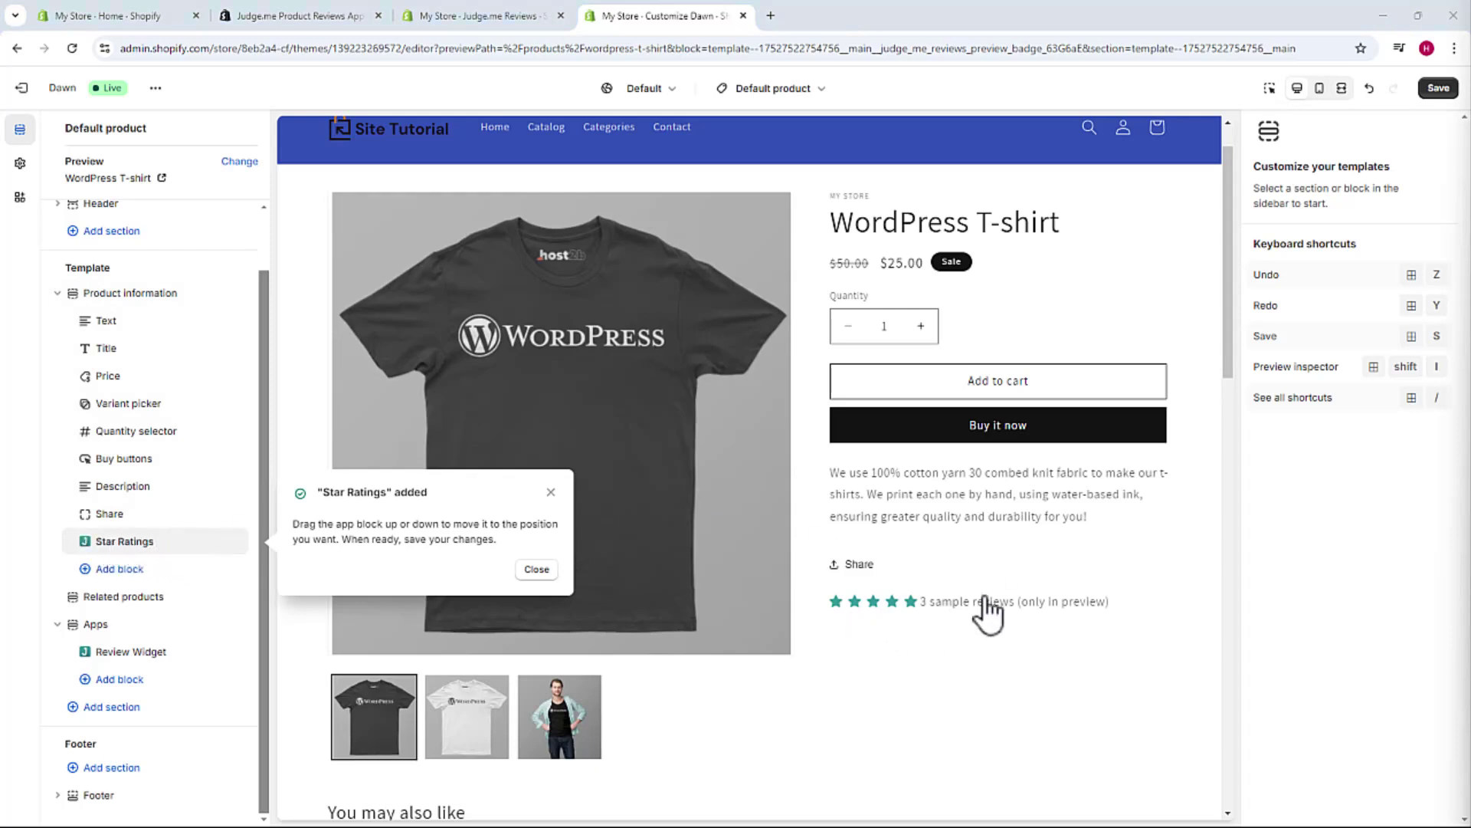
left_click(846, 610)
left_click(537, 569)
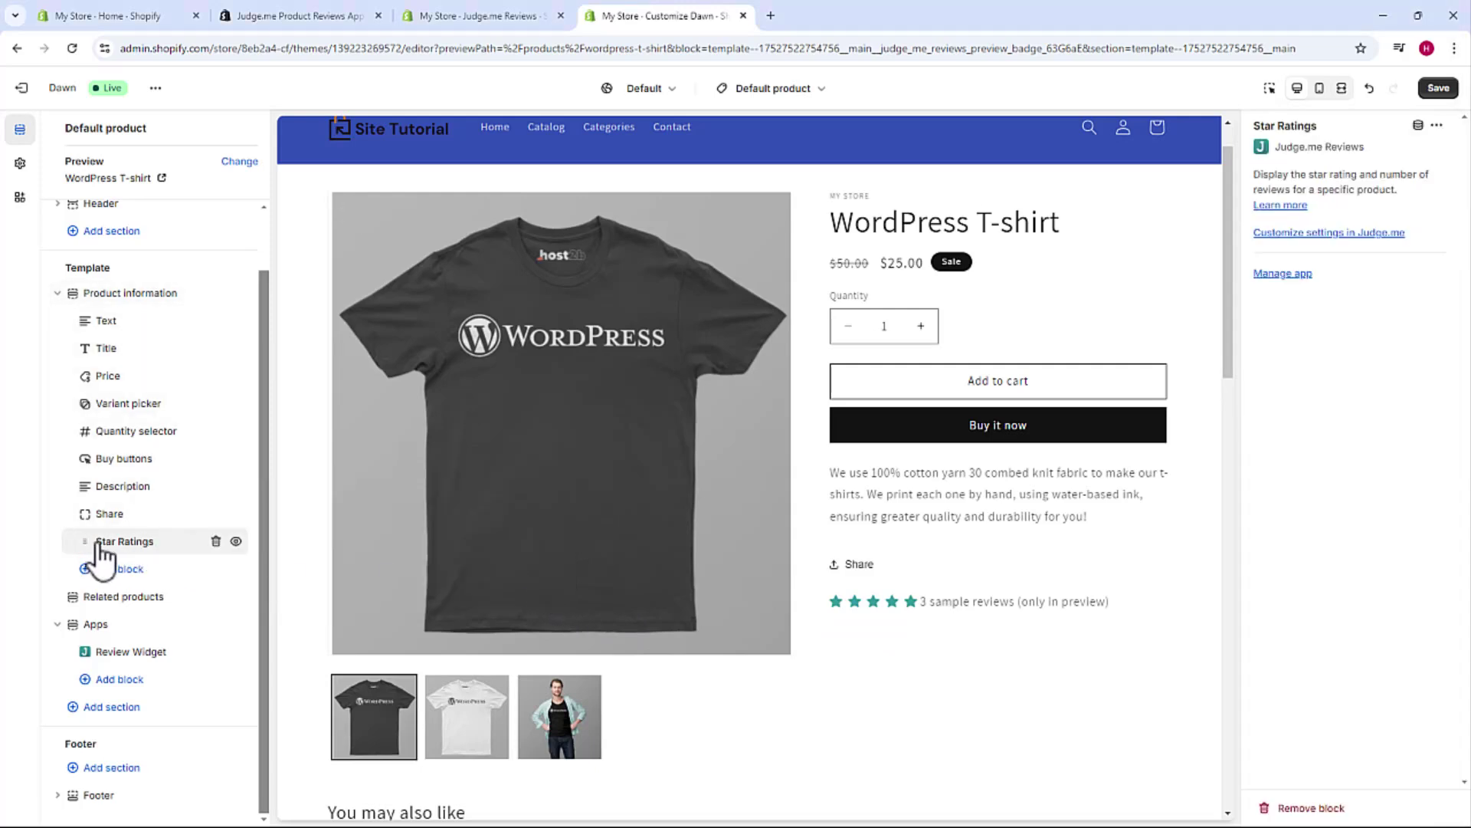
left_click_drag(91, 545, 88, 367)
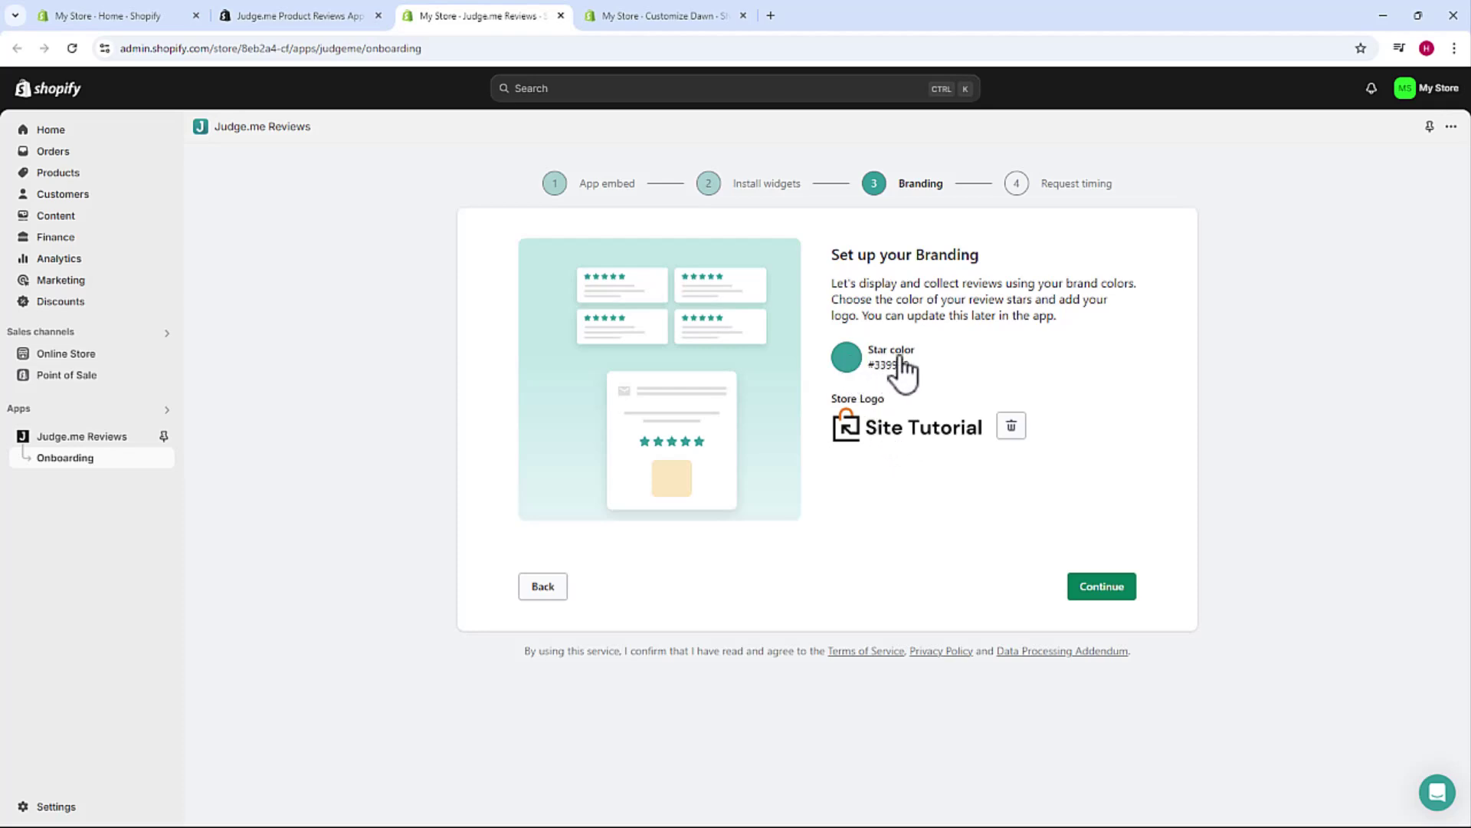
- Set the Branding star colour to yellow #D2CF00 and proceed to request timing
left_click(847, 362)
left_click_drag(892, 423, 987, 406)
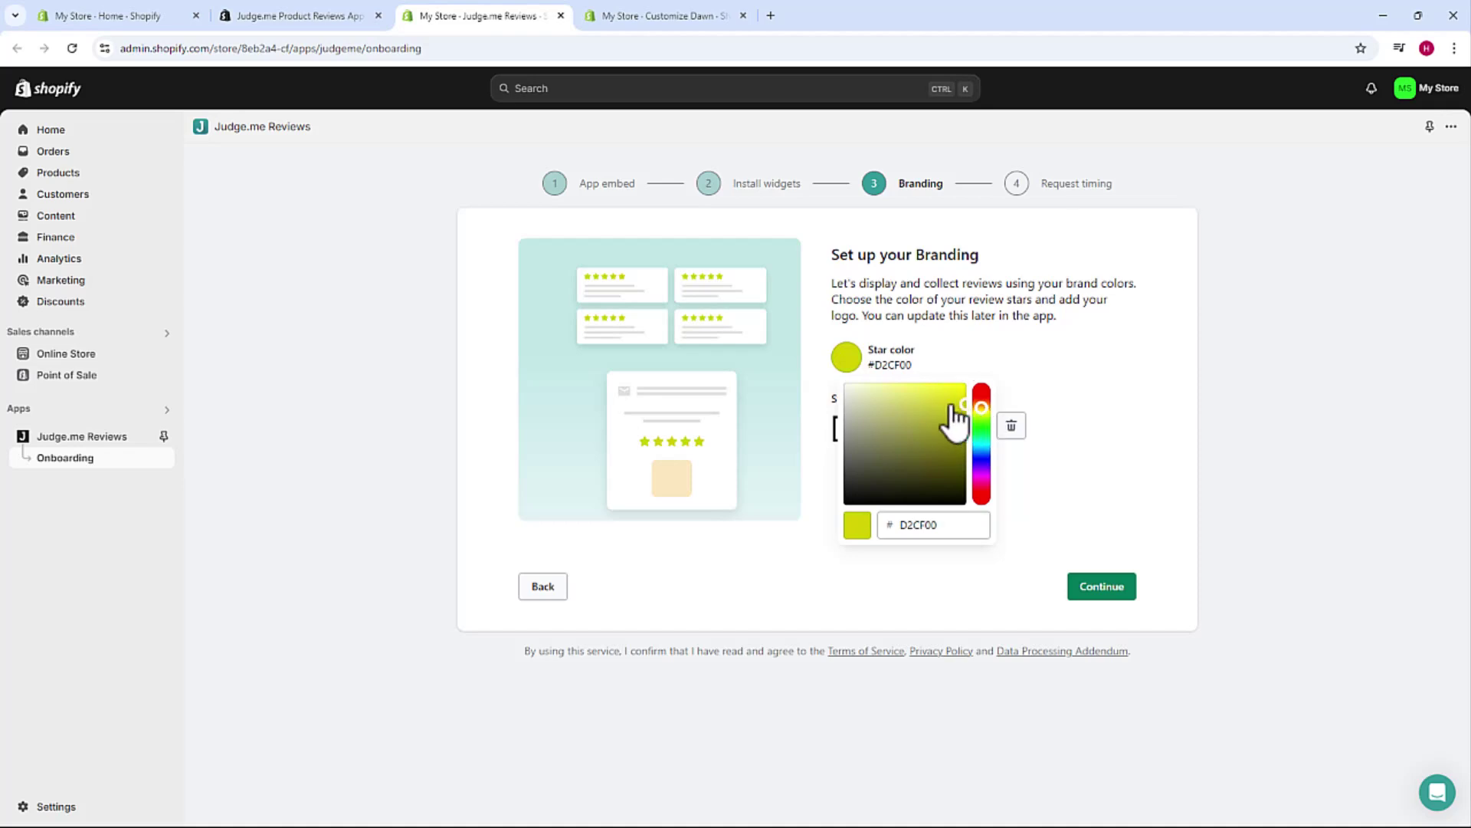
left_click(961, 337)
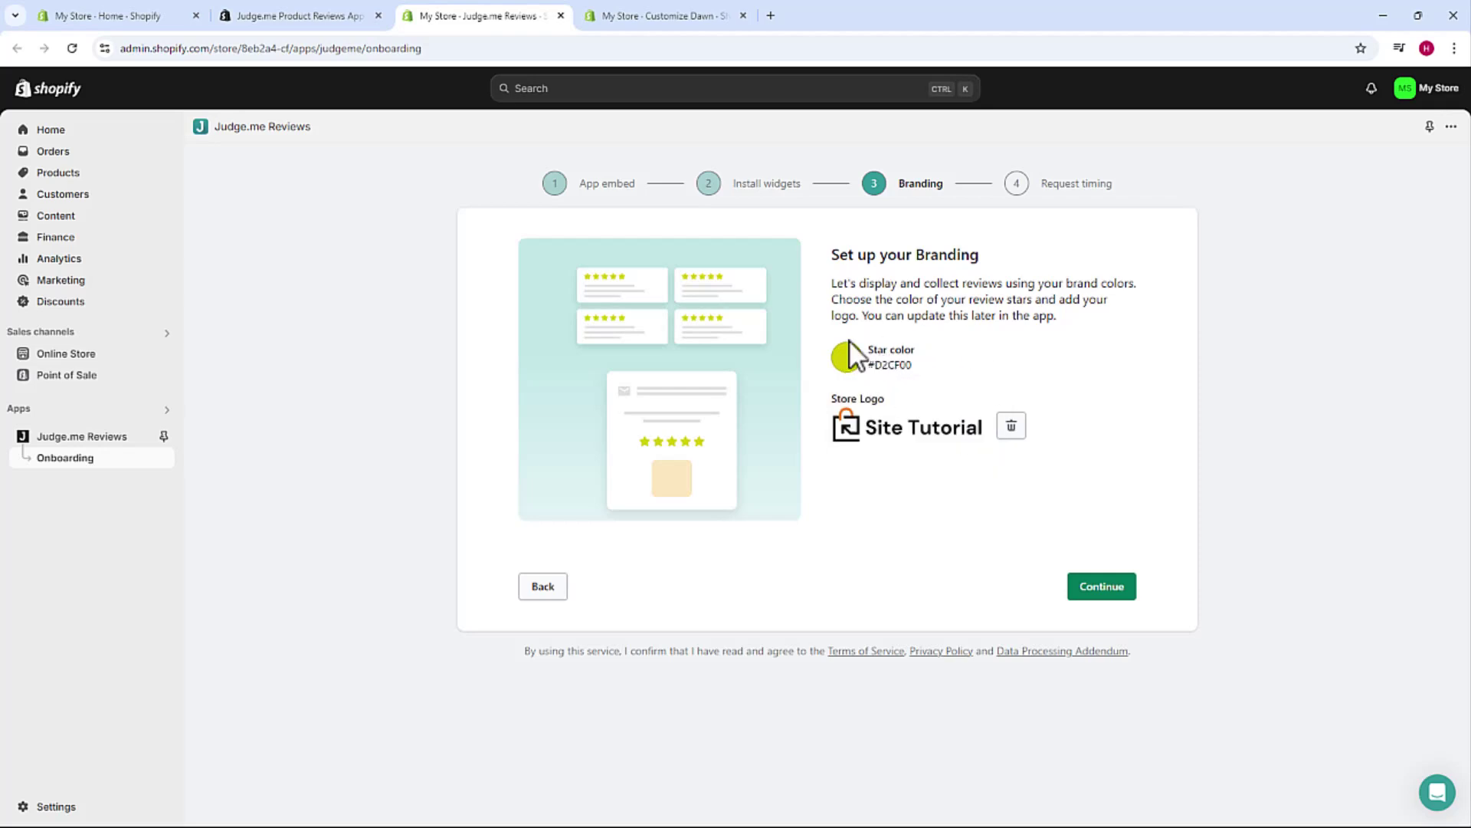
left_click(873, 429)
left_click(1103, 592)
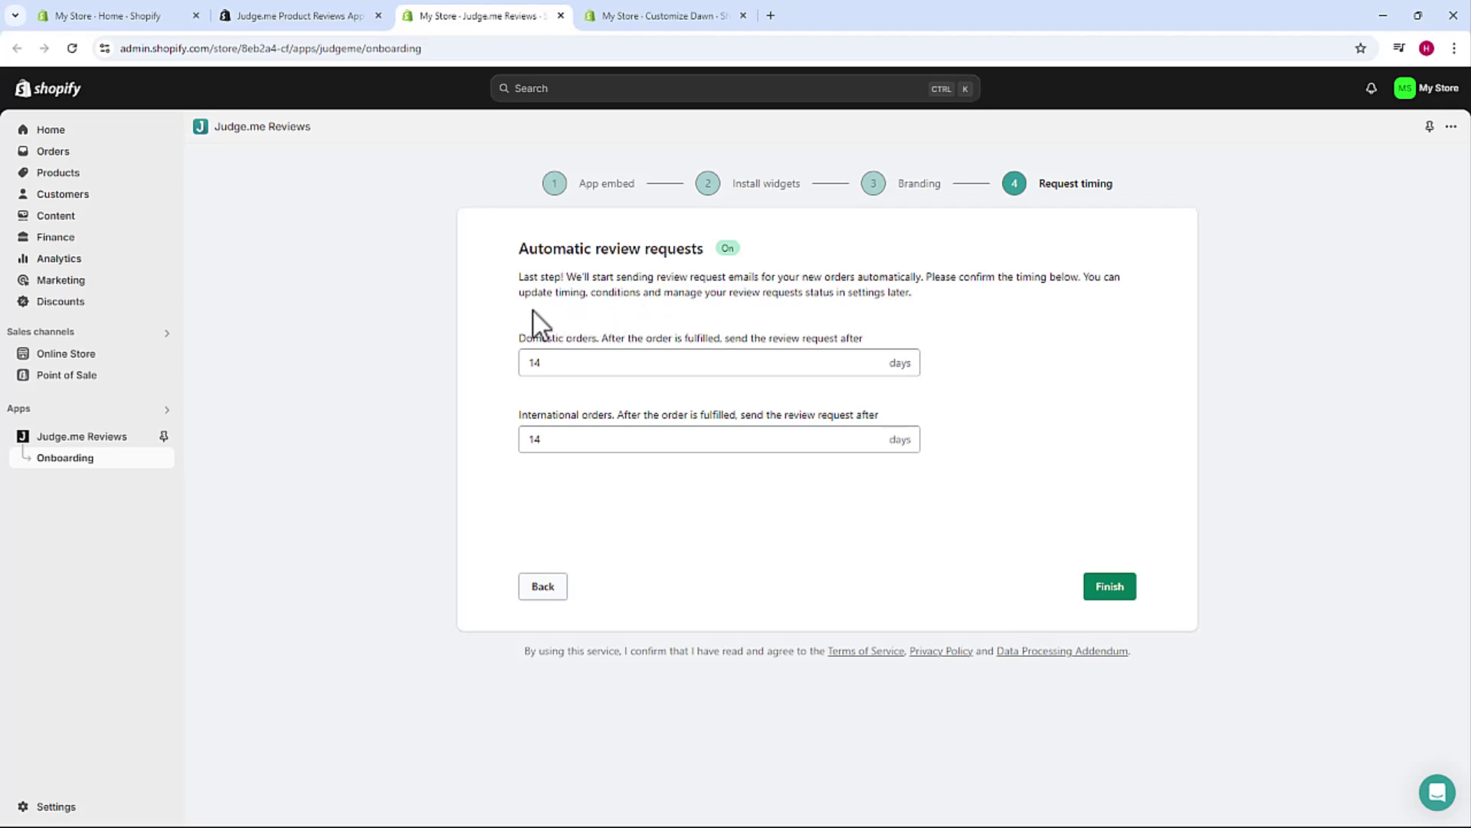
- Keep 14-day review requests for domestic and international orders and finish the Judge.me setup
left_click(609, 314)
left_click(1111, 588)
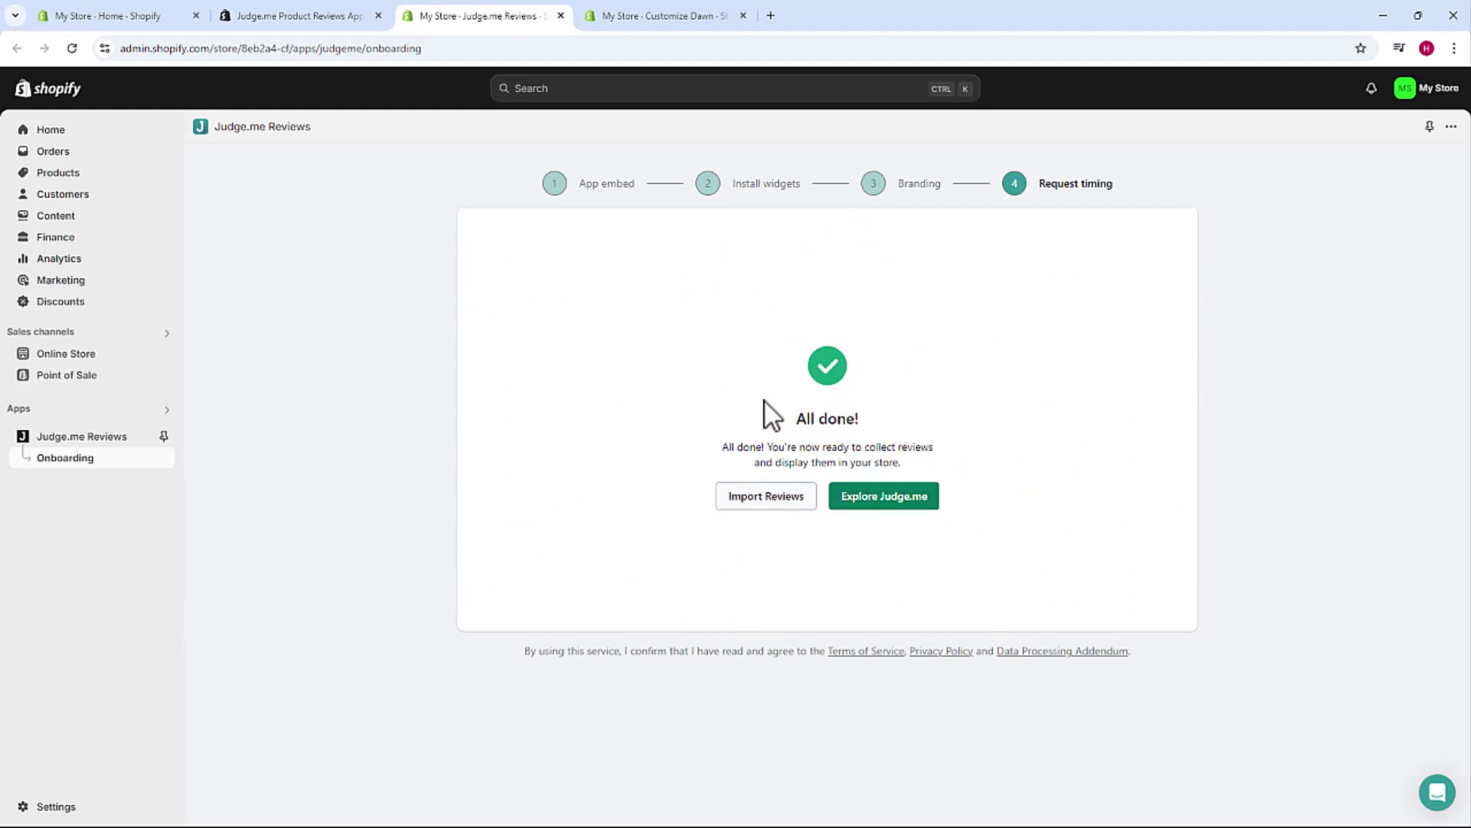
- On the live storefront, open the Host2b Mug page and its Write a review form
left_click(865, 19)
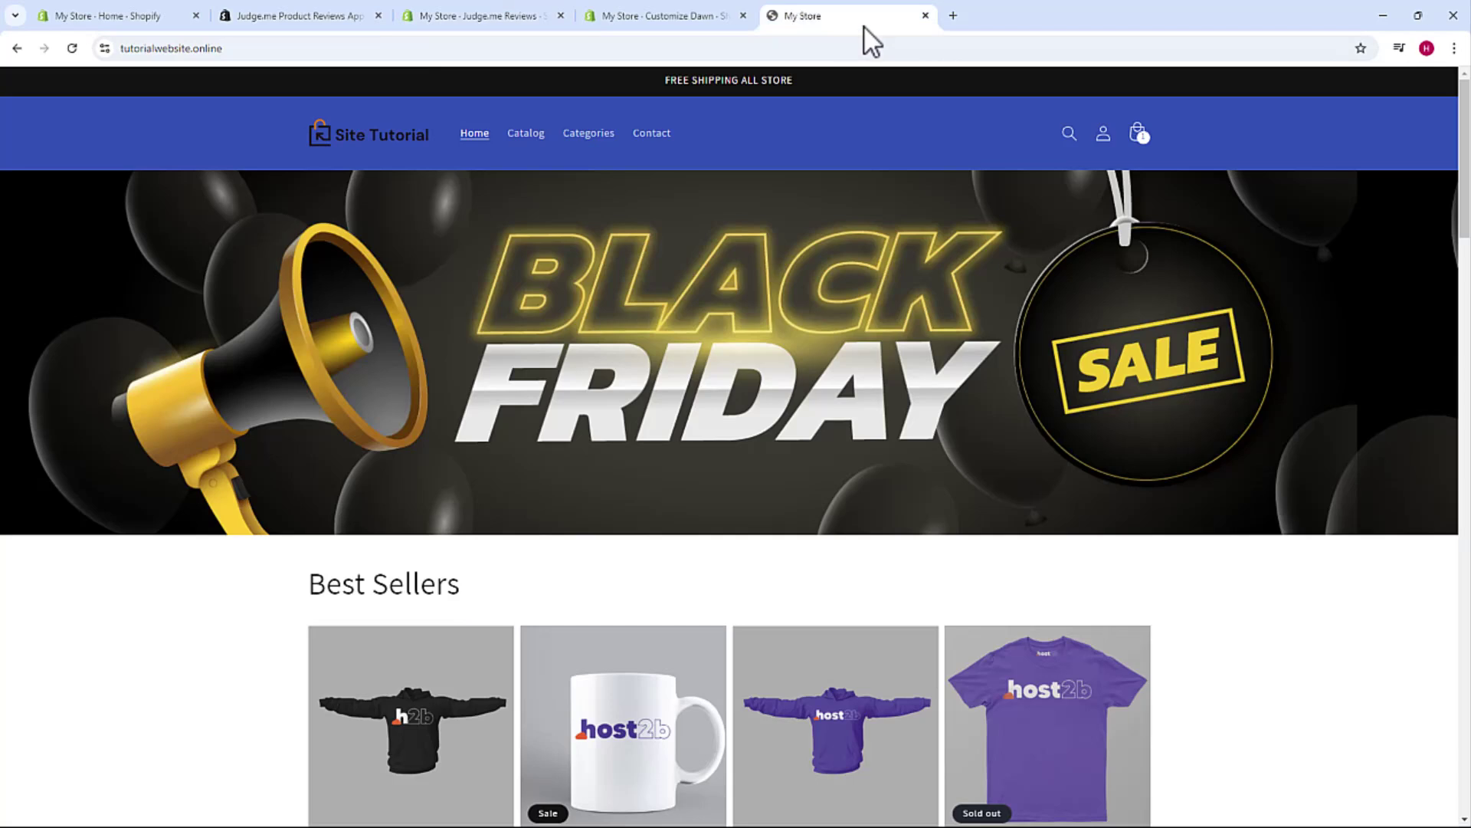
scroll(797, 246, "down", 4)
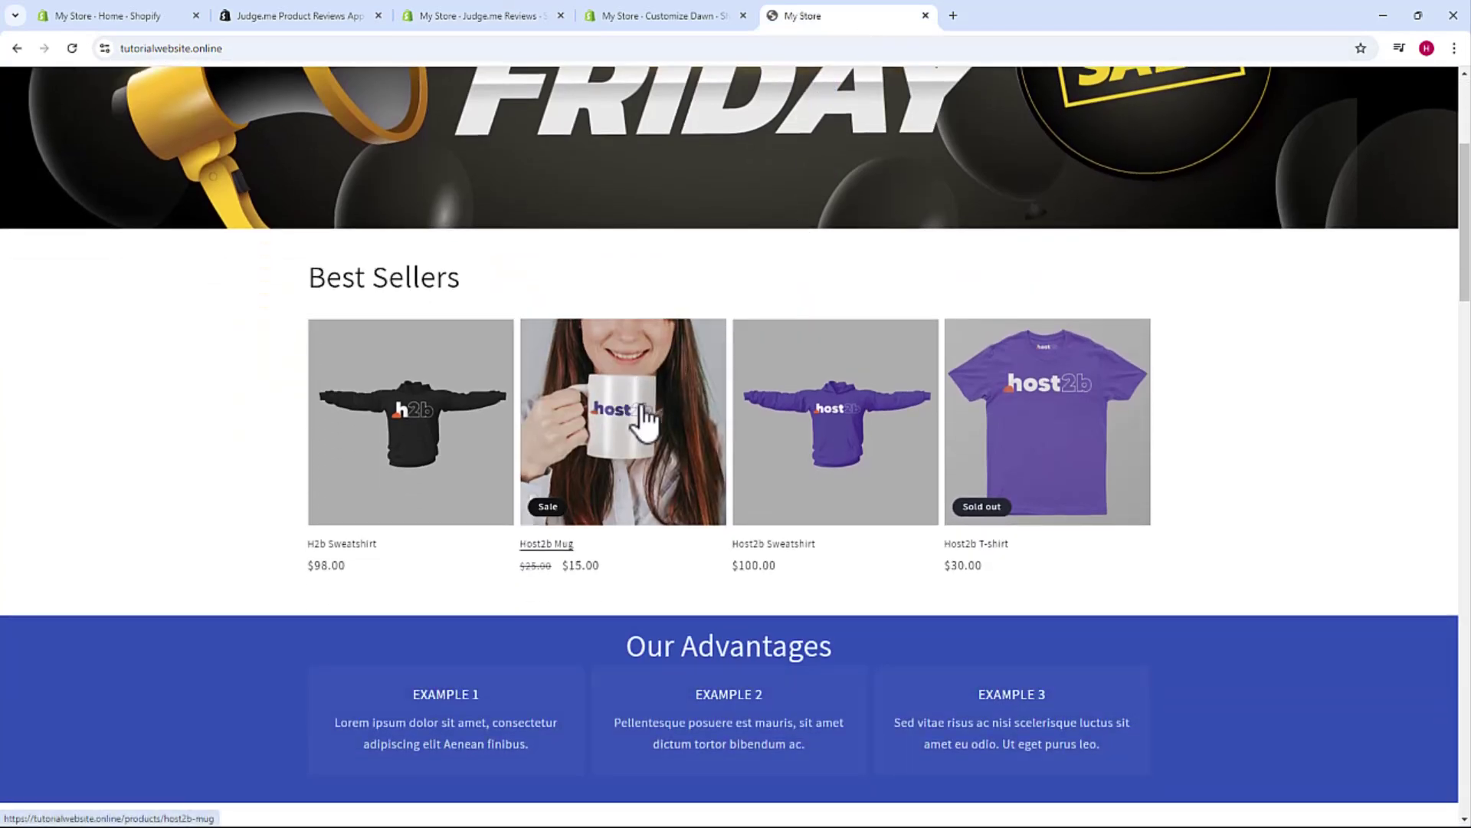
left_click(655, 387)
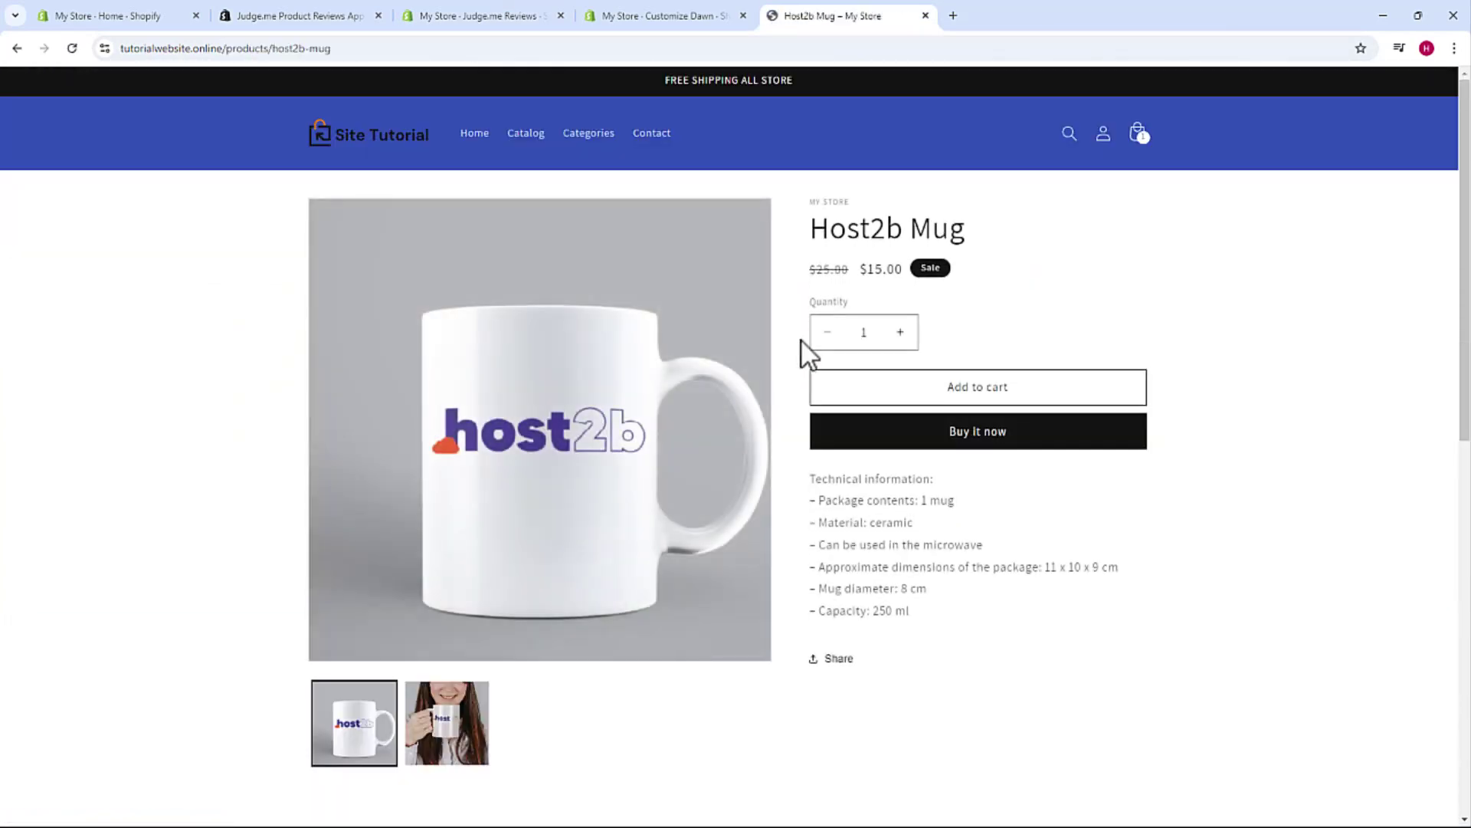
scroll(789, 325, "down", 3)
scroll(790, 325, "down", 5)
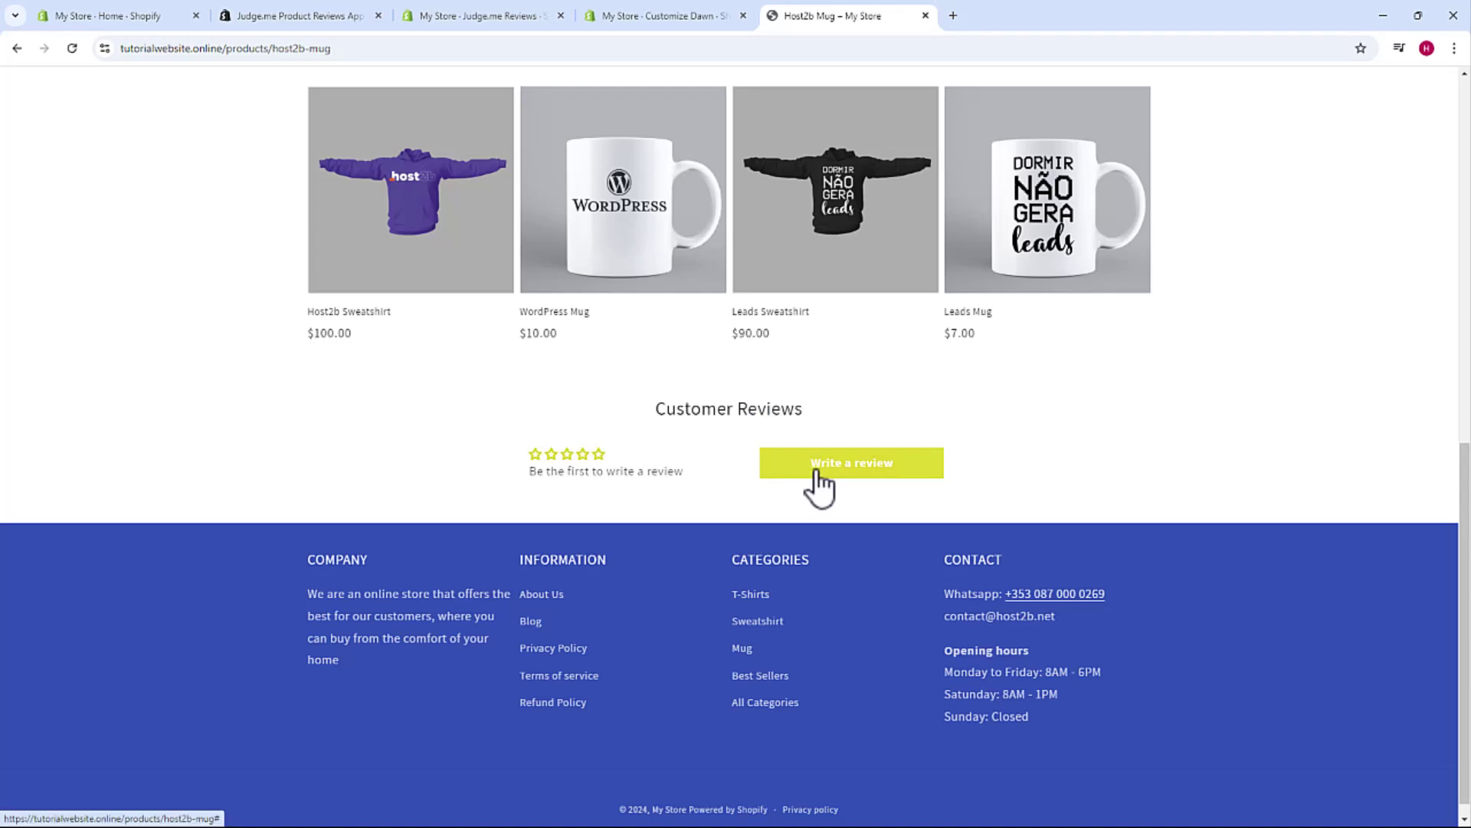
left_click(848, 481)
scroll(846, 486, "down", 4)
scroll(846, 486, "up", 1)
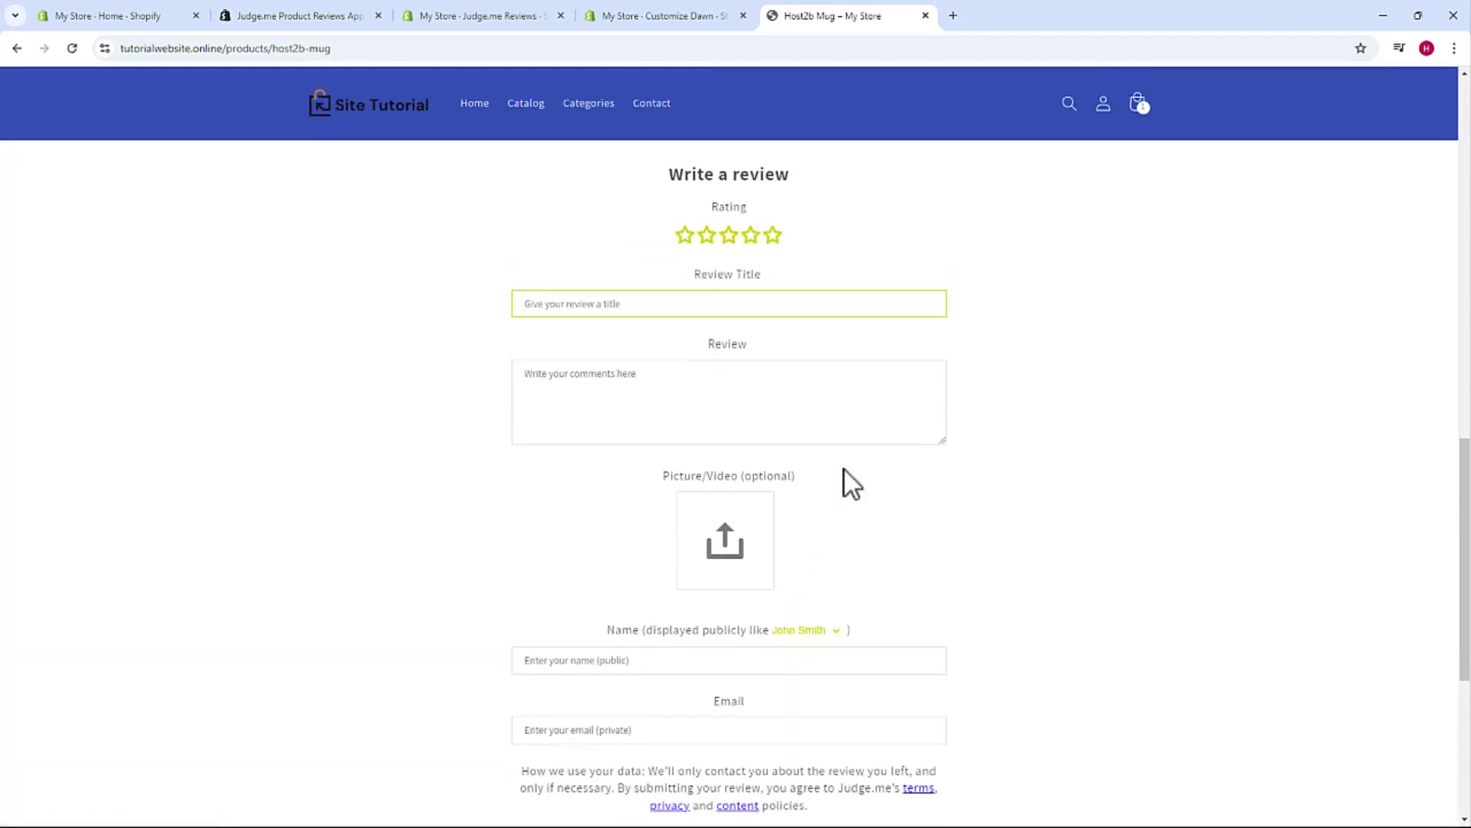
- Enter 'Example' as the review title and paste a short review comment
left_click(650, 310)
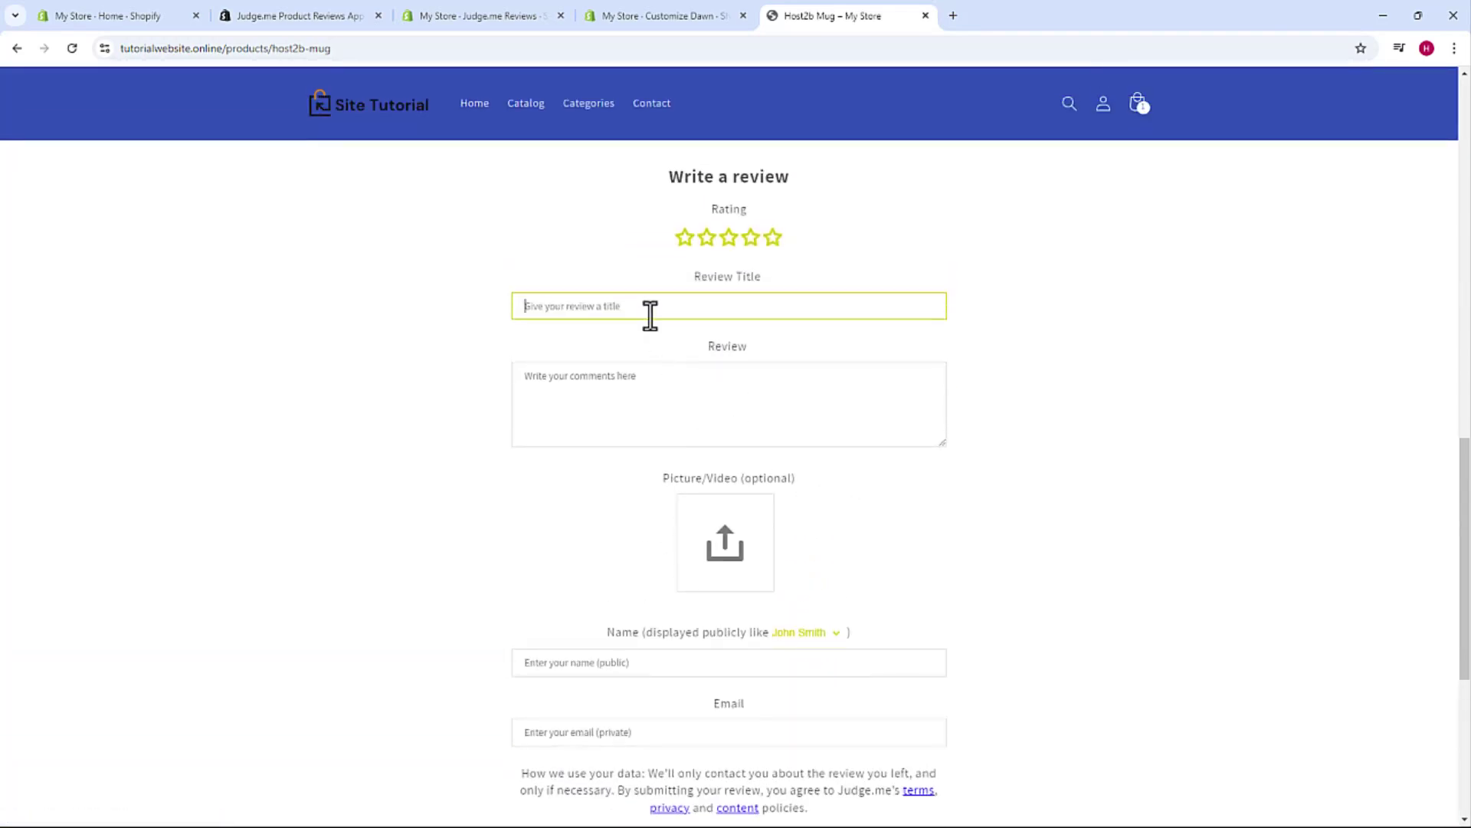
type("Example")
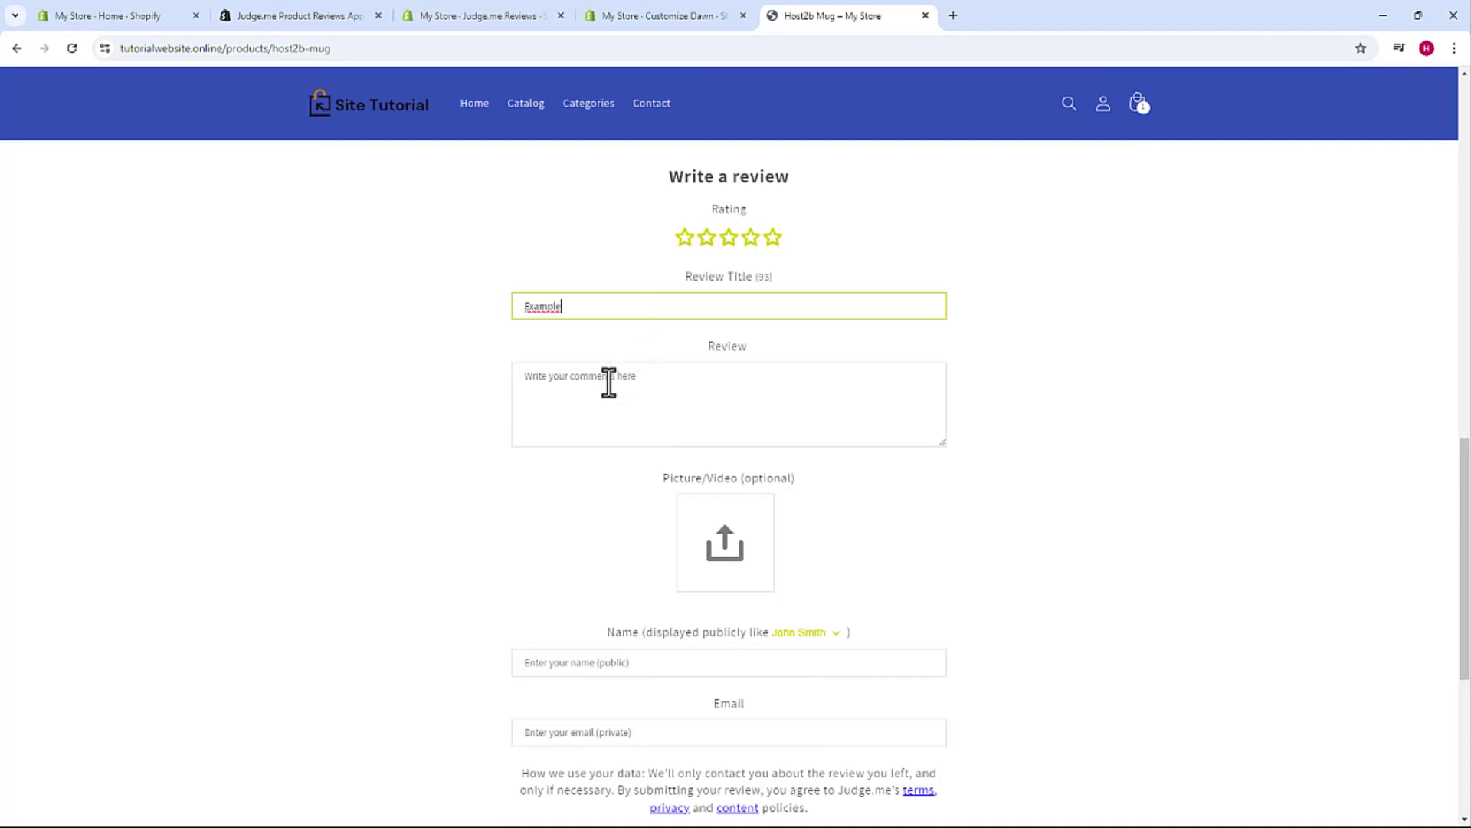
left_click(646, 388)
type("Example of comment for review")
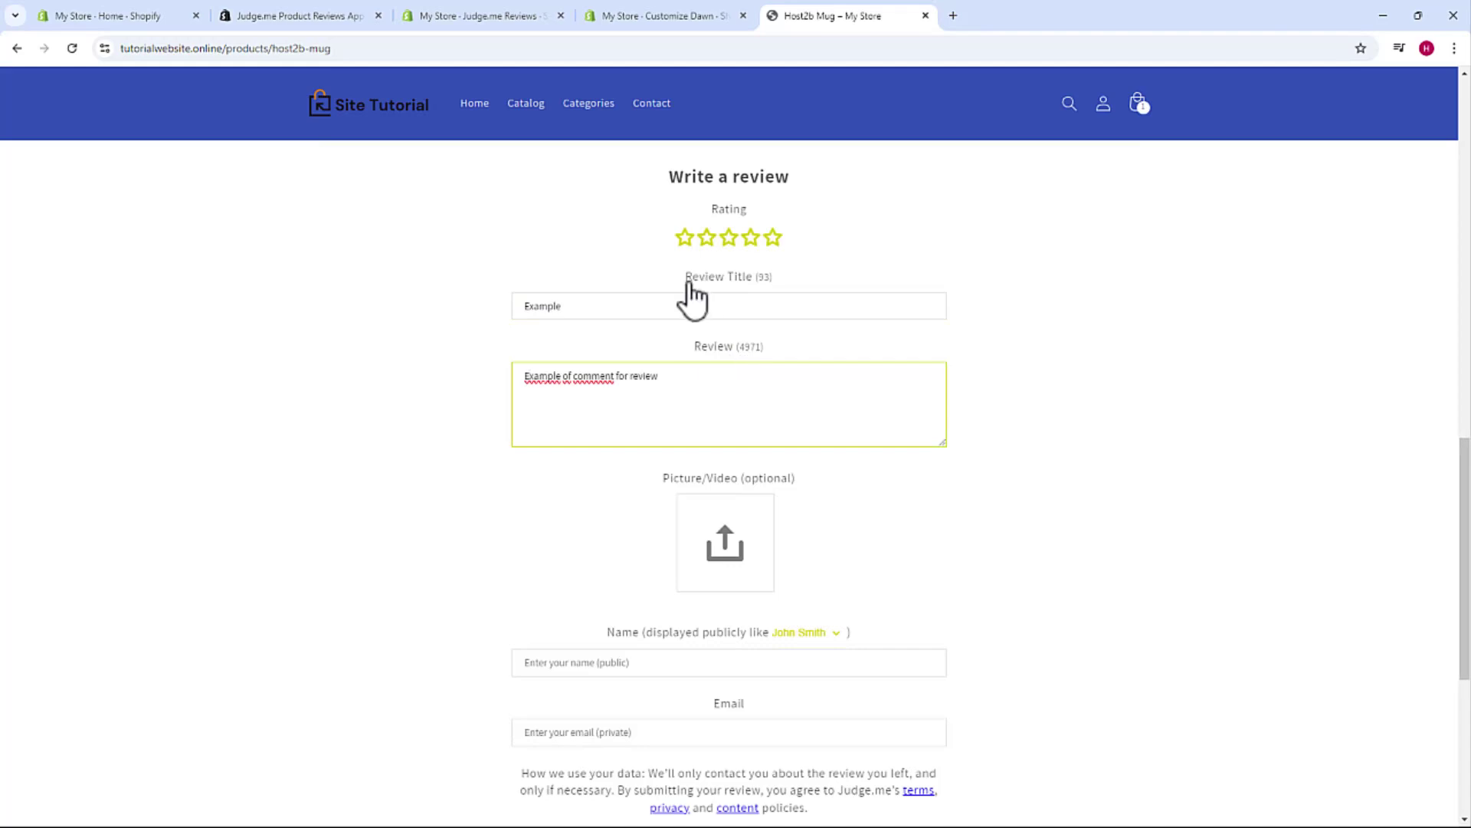
left_click_drag(679, 278, 735, 279)
left_click(679, 351)
scroll(668, 346, "down", 1)
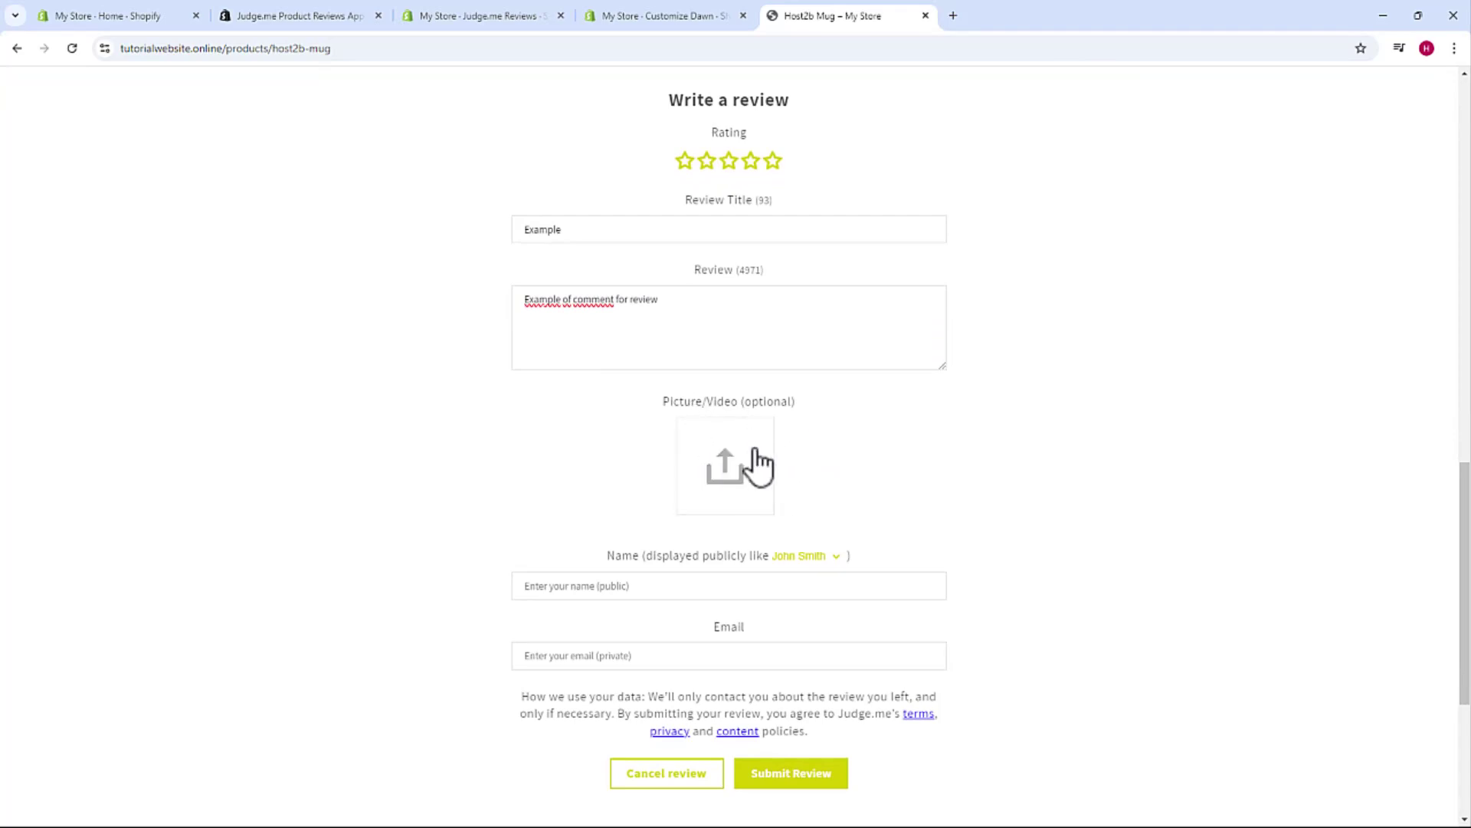
scroll(674, 494, "down", 1)
- Fill in the reviewer's name and e-mail address
left_click(577, 515)
type("Fernando")
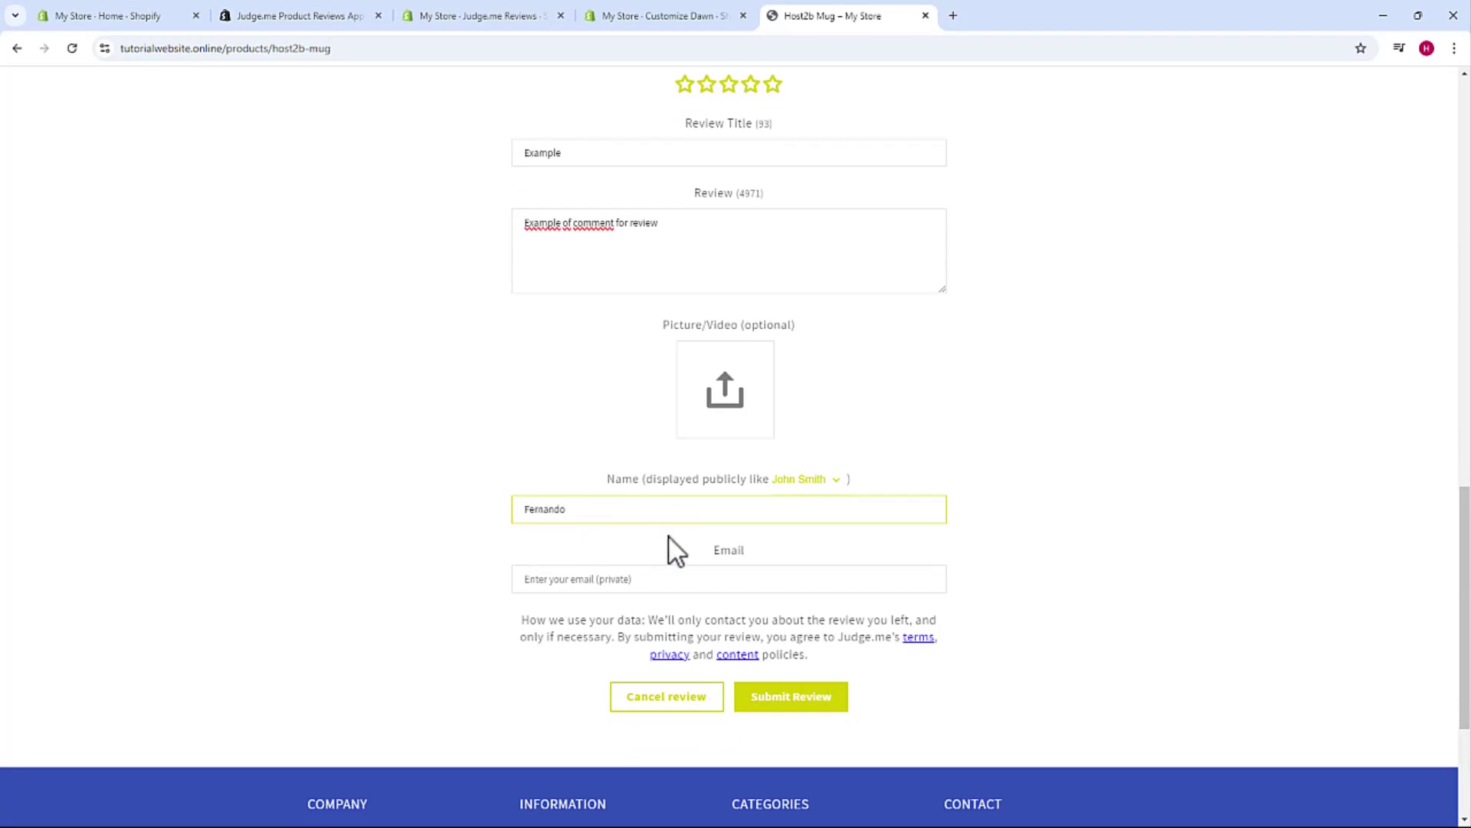
left_click(635, 575)
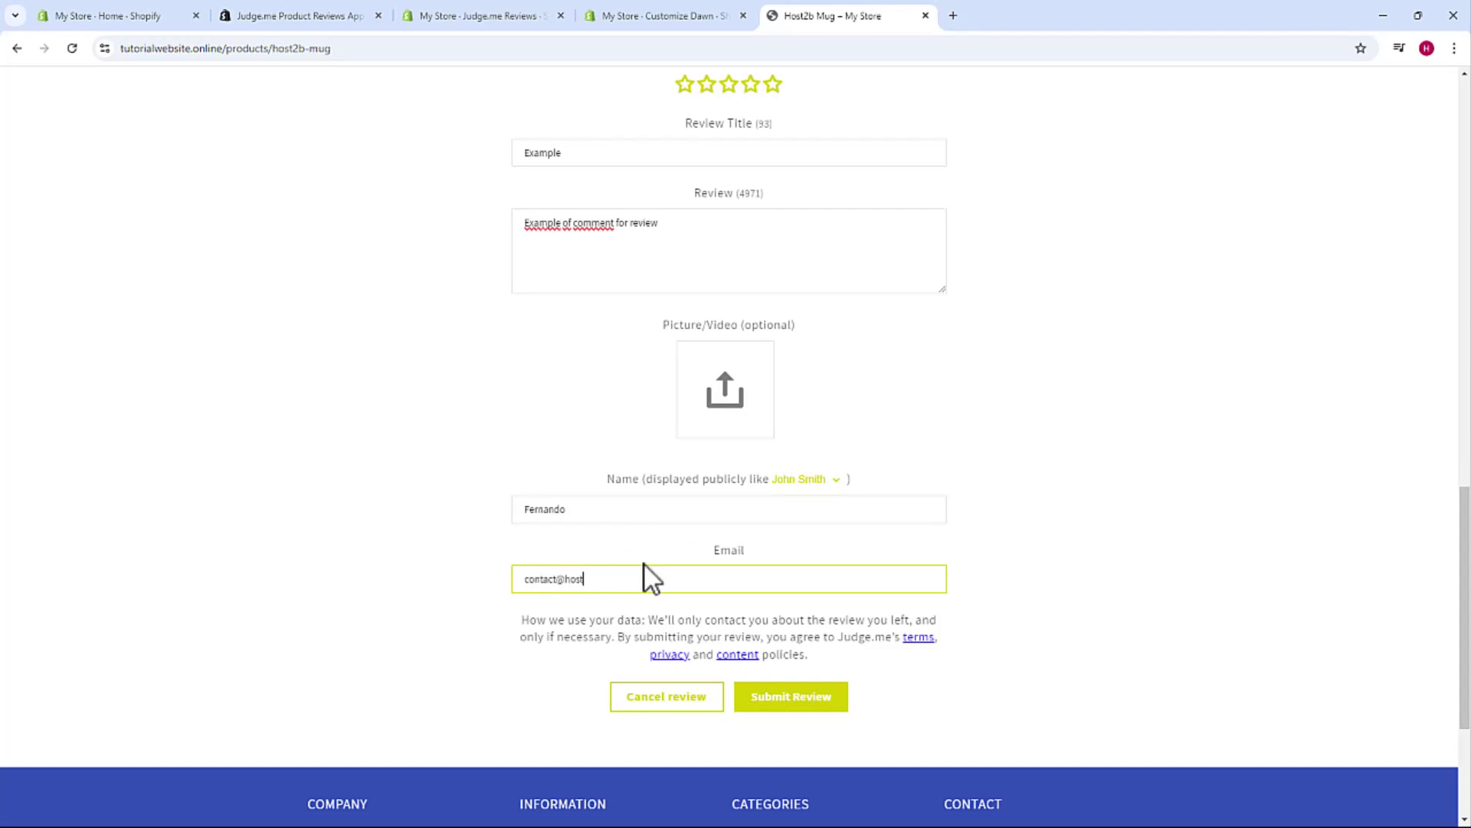
- Try submitting the review, then set the rating to five stars
scroll(644, 567, "down", 1)
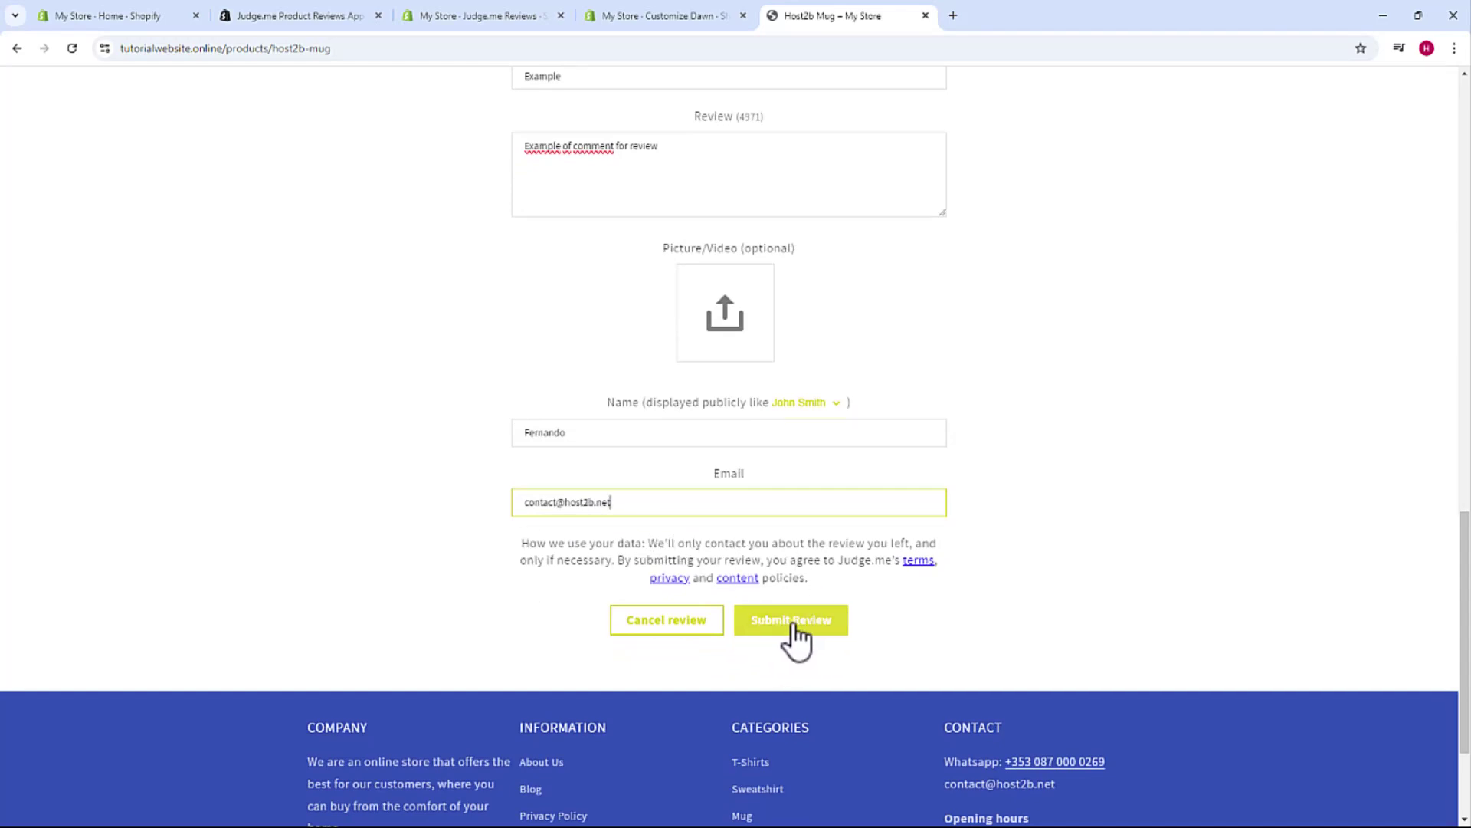
left_click(794, 628)
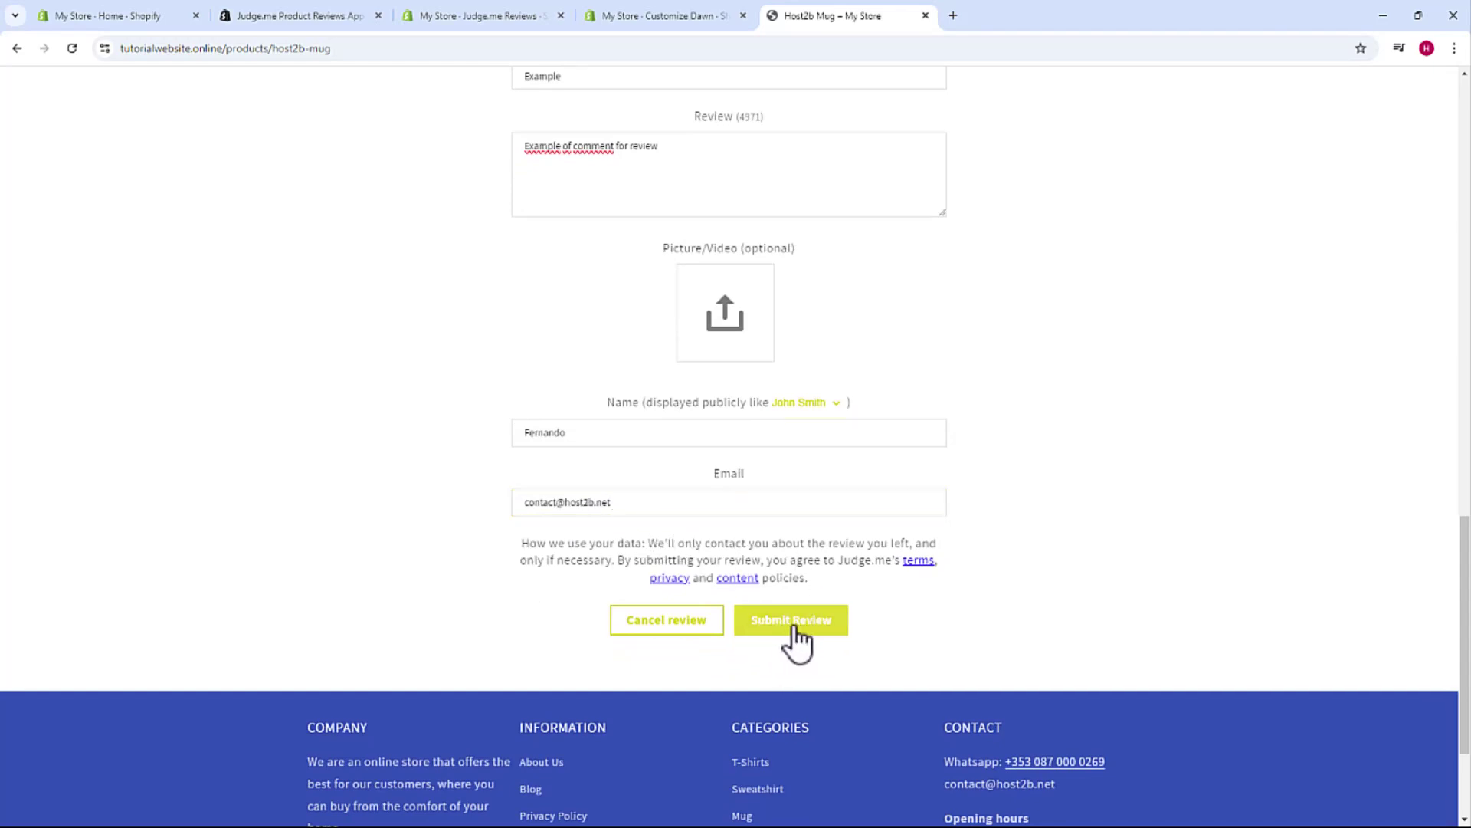
left_click(772, 282)
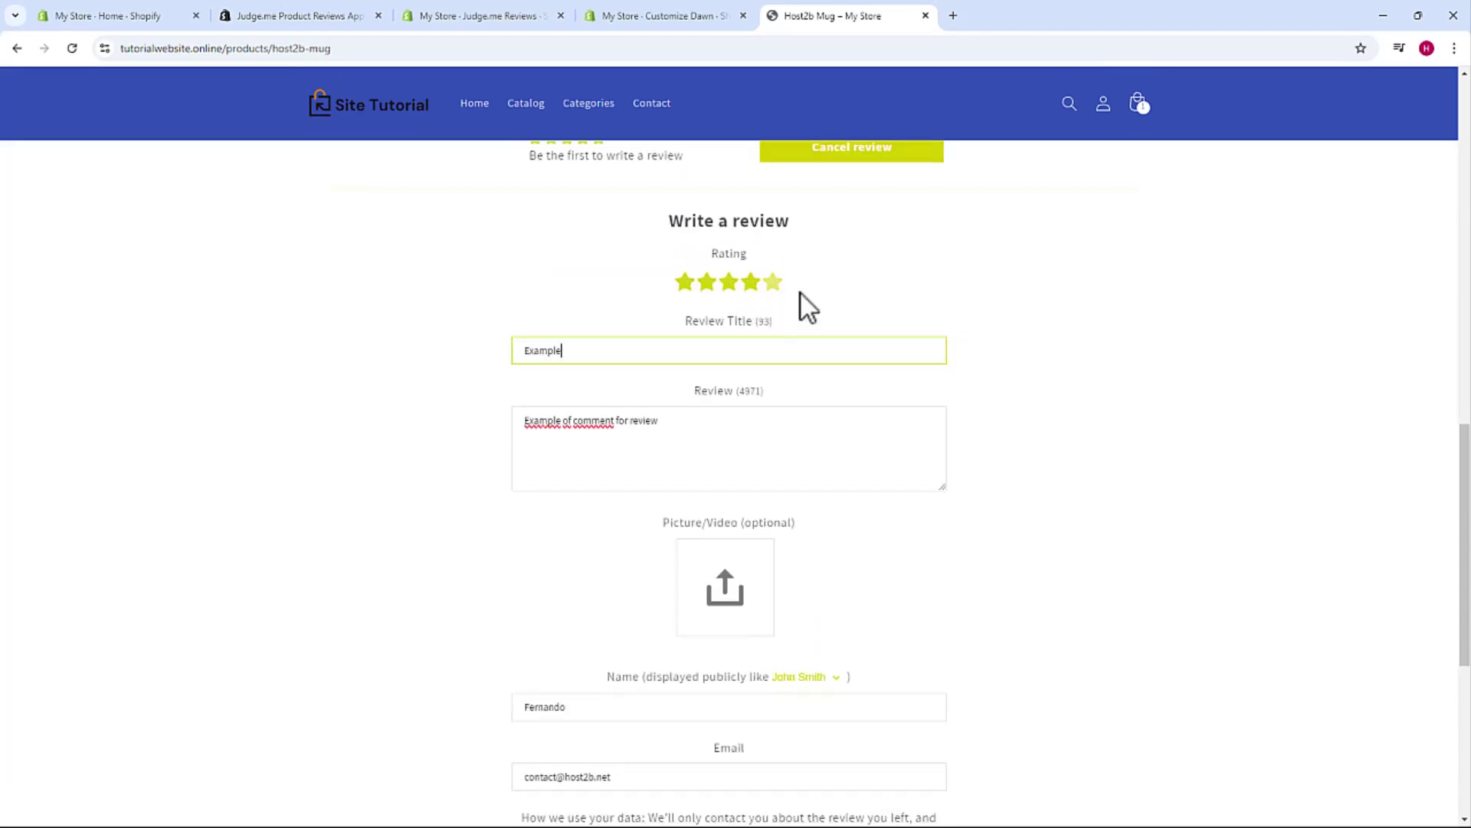
left_click(773, 282)
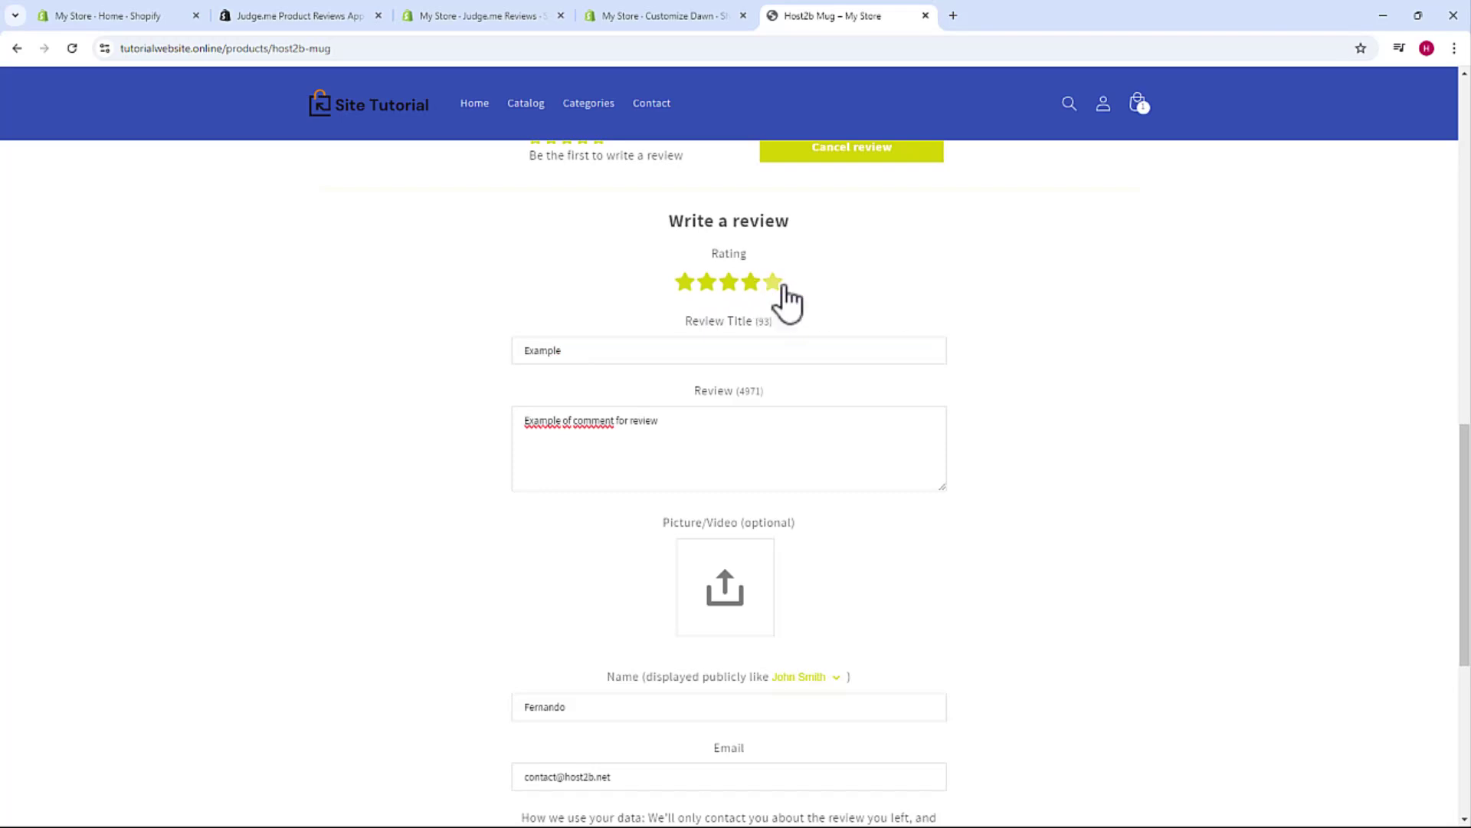
scroll(797, 268, "down", 5)
- Submit the review and reload to confirm one 5-star review rated 5.00 out of 5
left_click(795, 521)
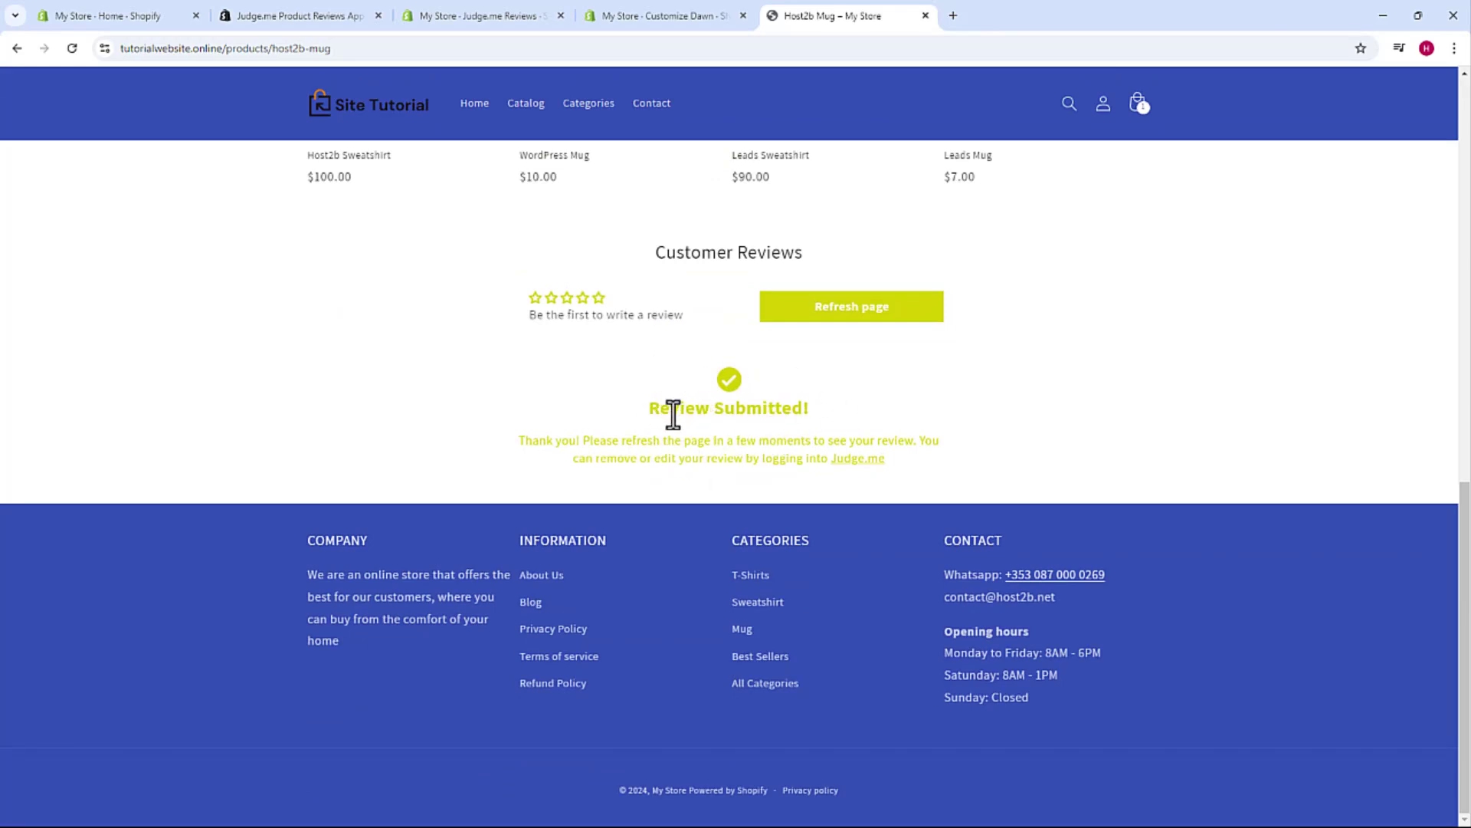
left_click(72, 51)
scroll(761, 620, "down", 10)
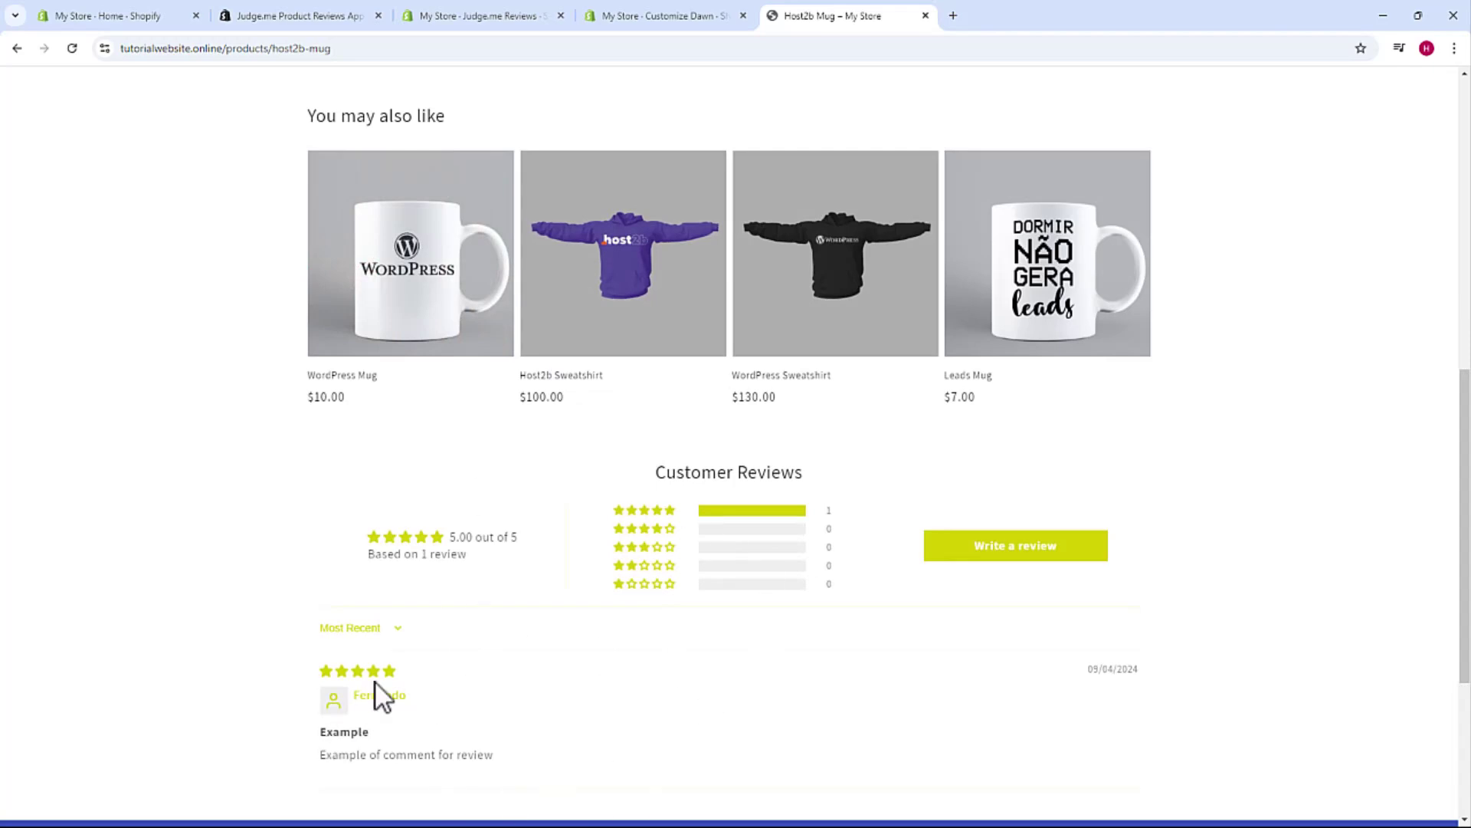
scroll(651, 621, "up", 9)
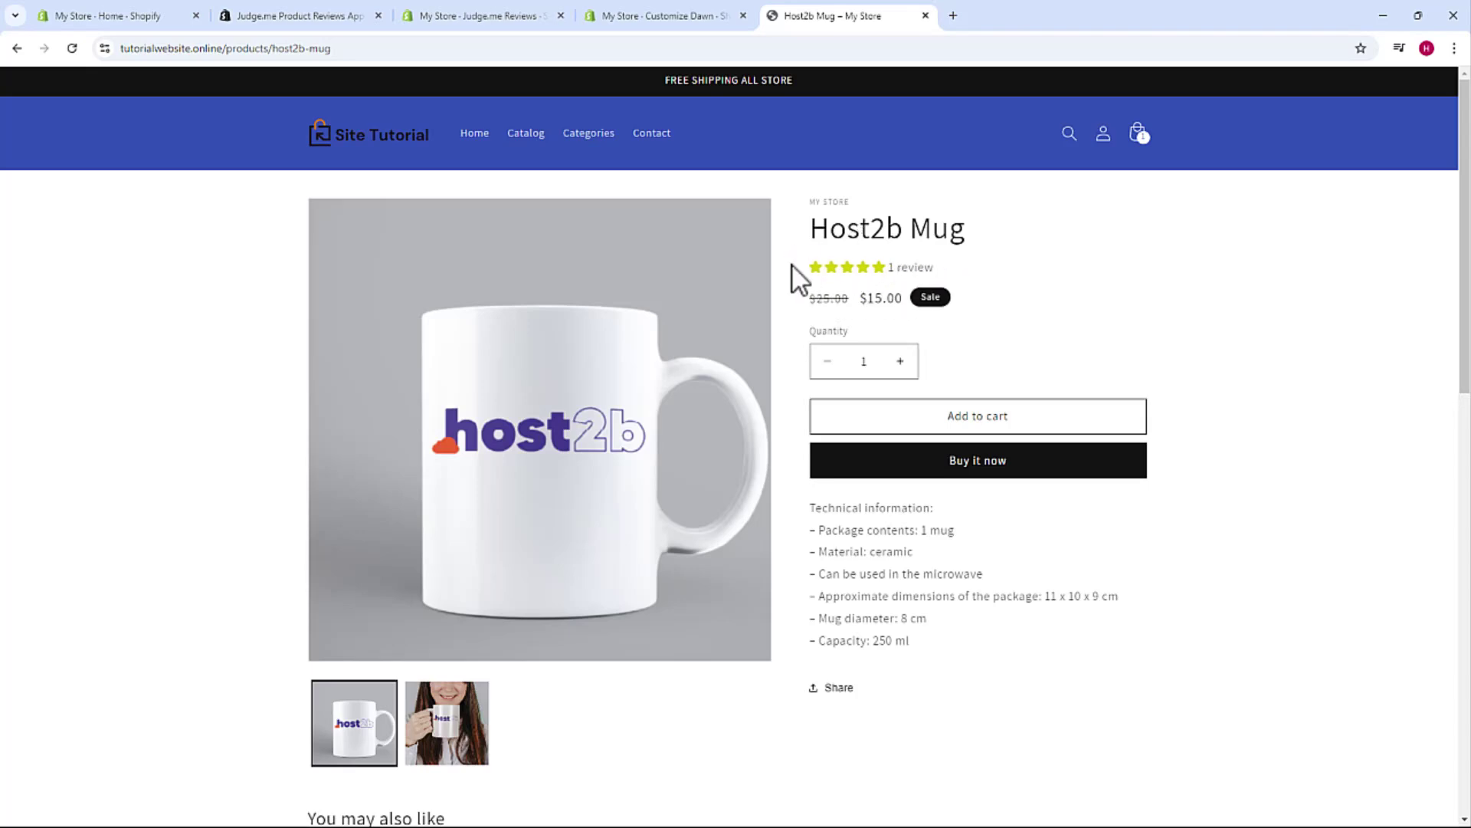
left_click(642, 14)
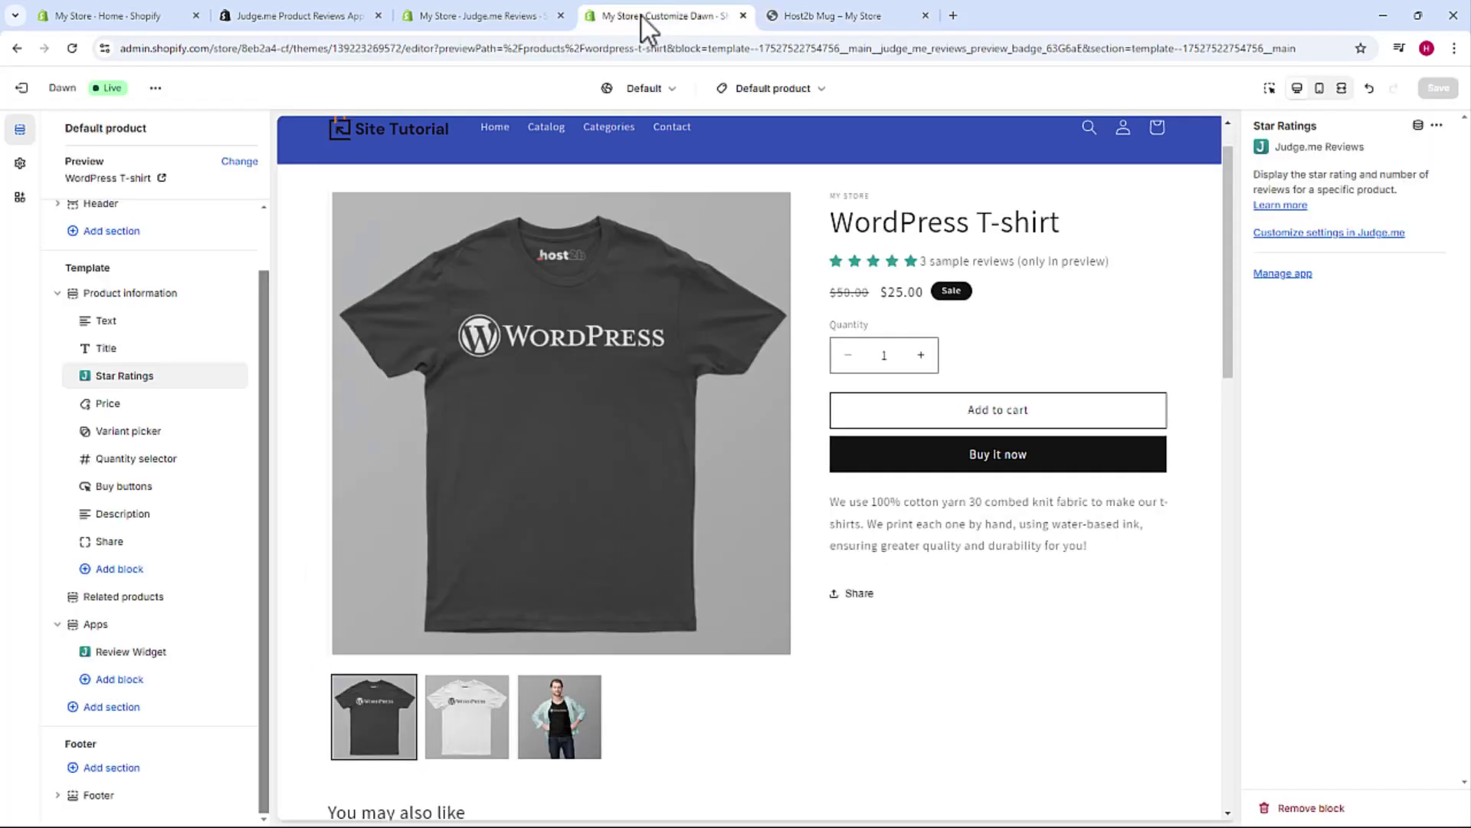
- Open the Judge.me Reviews dashboard, dismiss its welcome message, and go to General Settings
left_click(531, 15)
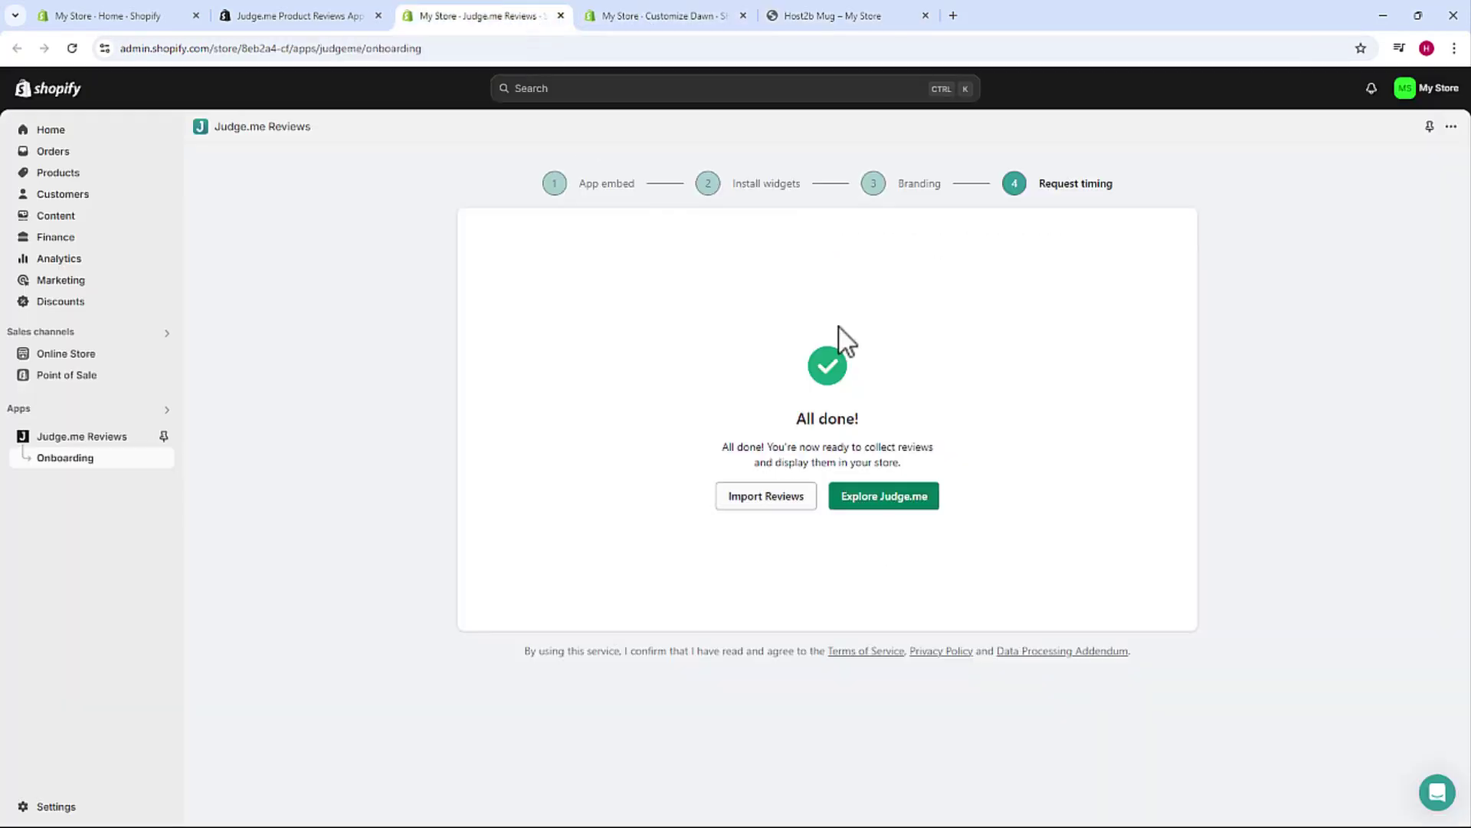
left_click(896, 504)
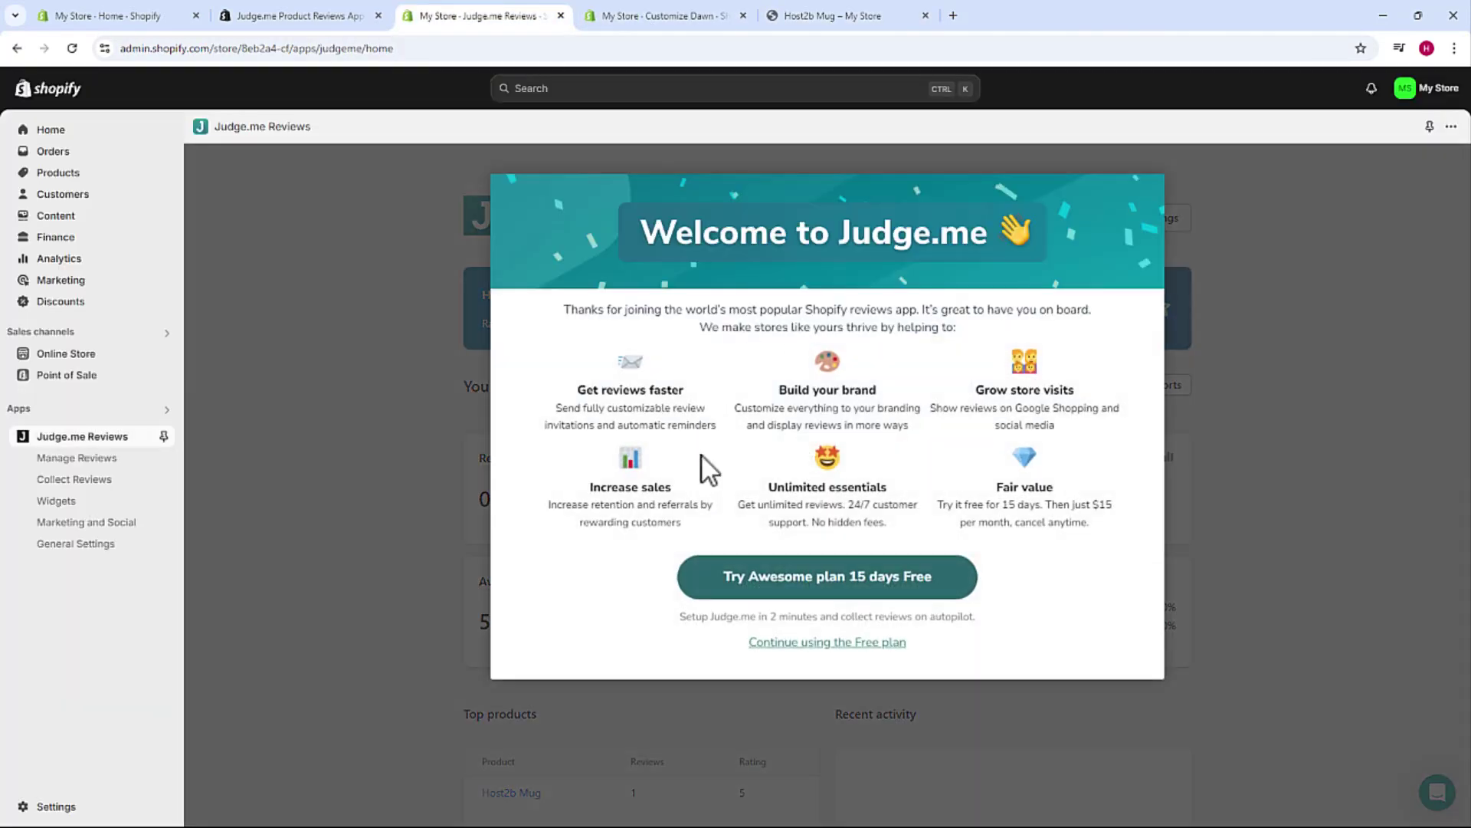
left_click(877, 595)
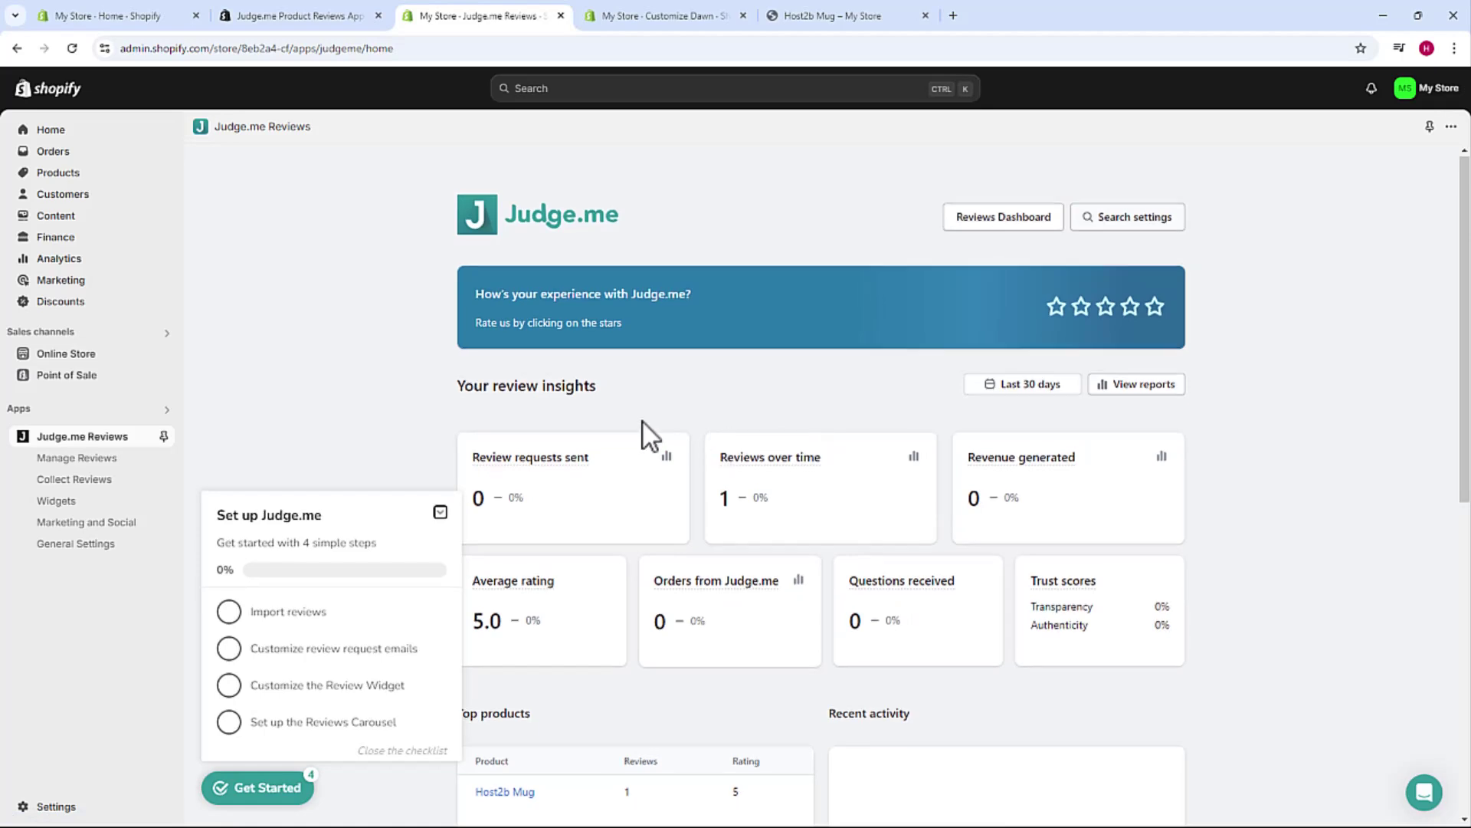
scroll(636, 414, "down", 2)
scroll(644, 410, "down", 5)
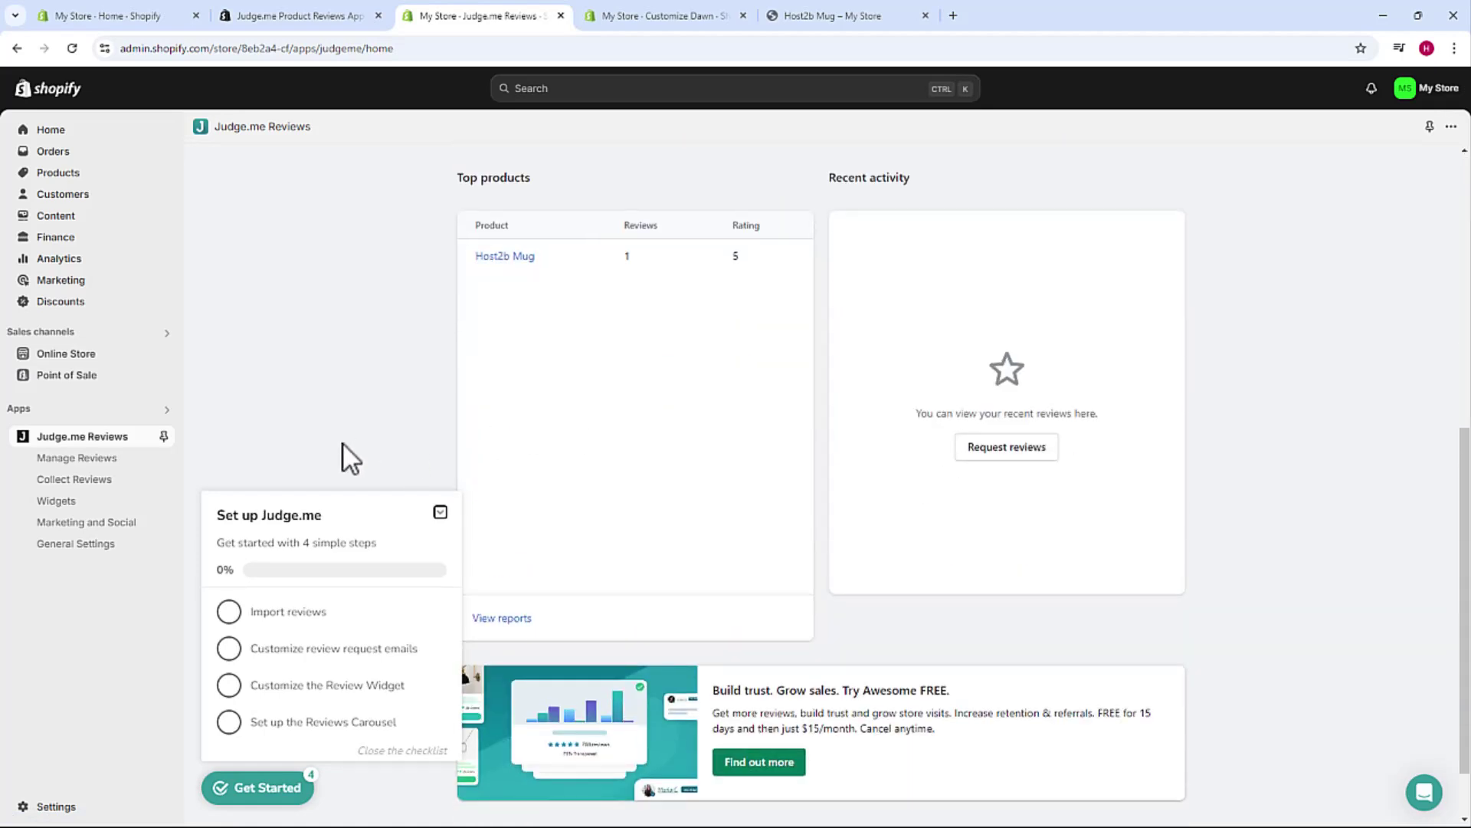
left_click(63, 546)
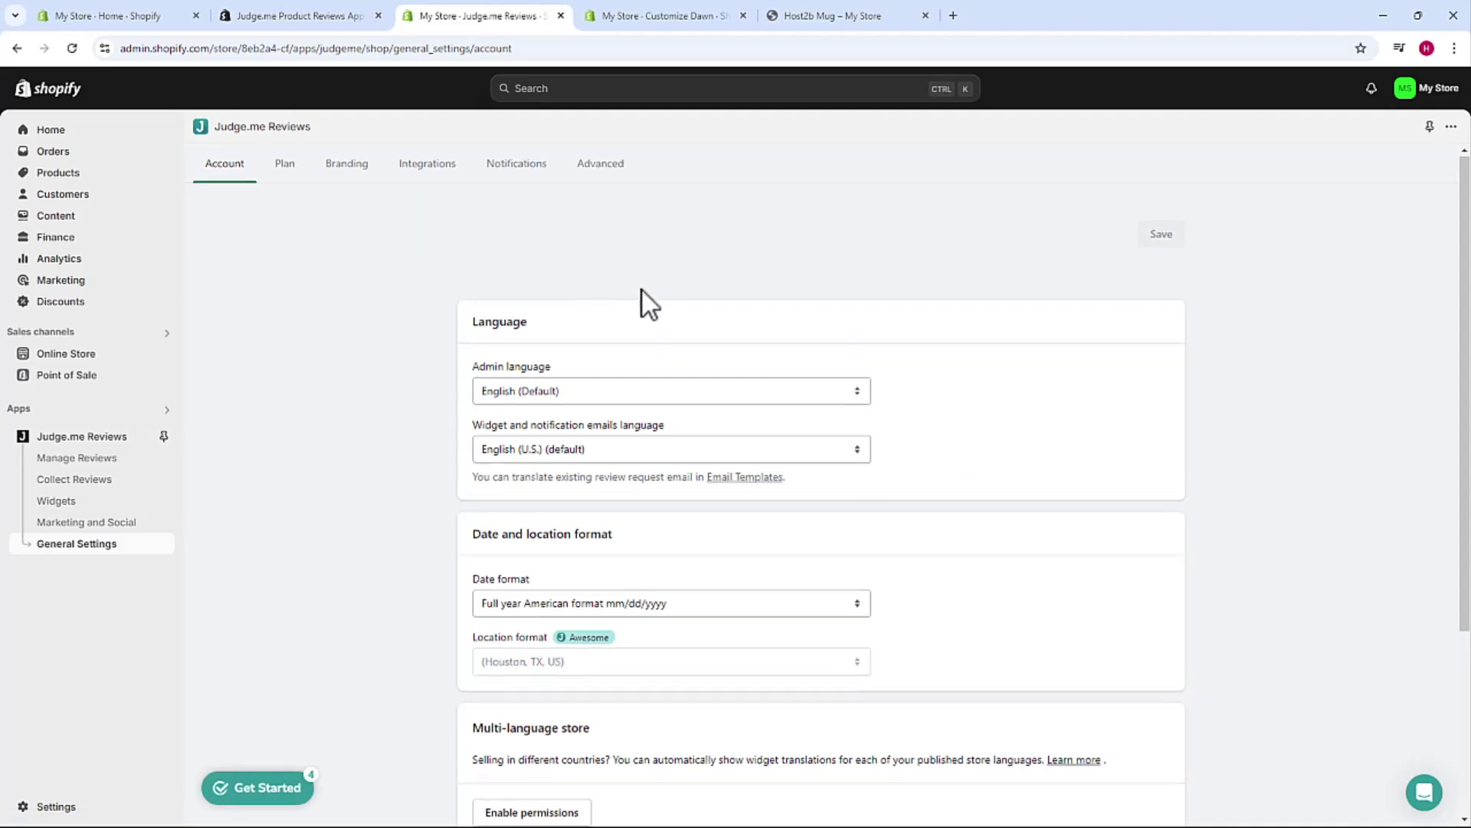
- Browse Judge.me's Plan, Branding, Integrations, Notifications and Advanced settings, ending back on Account
scroll(641, 291, "down", 3)
scroll(643, 349, "up", 5)
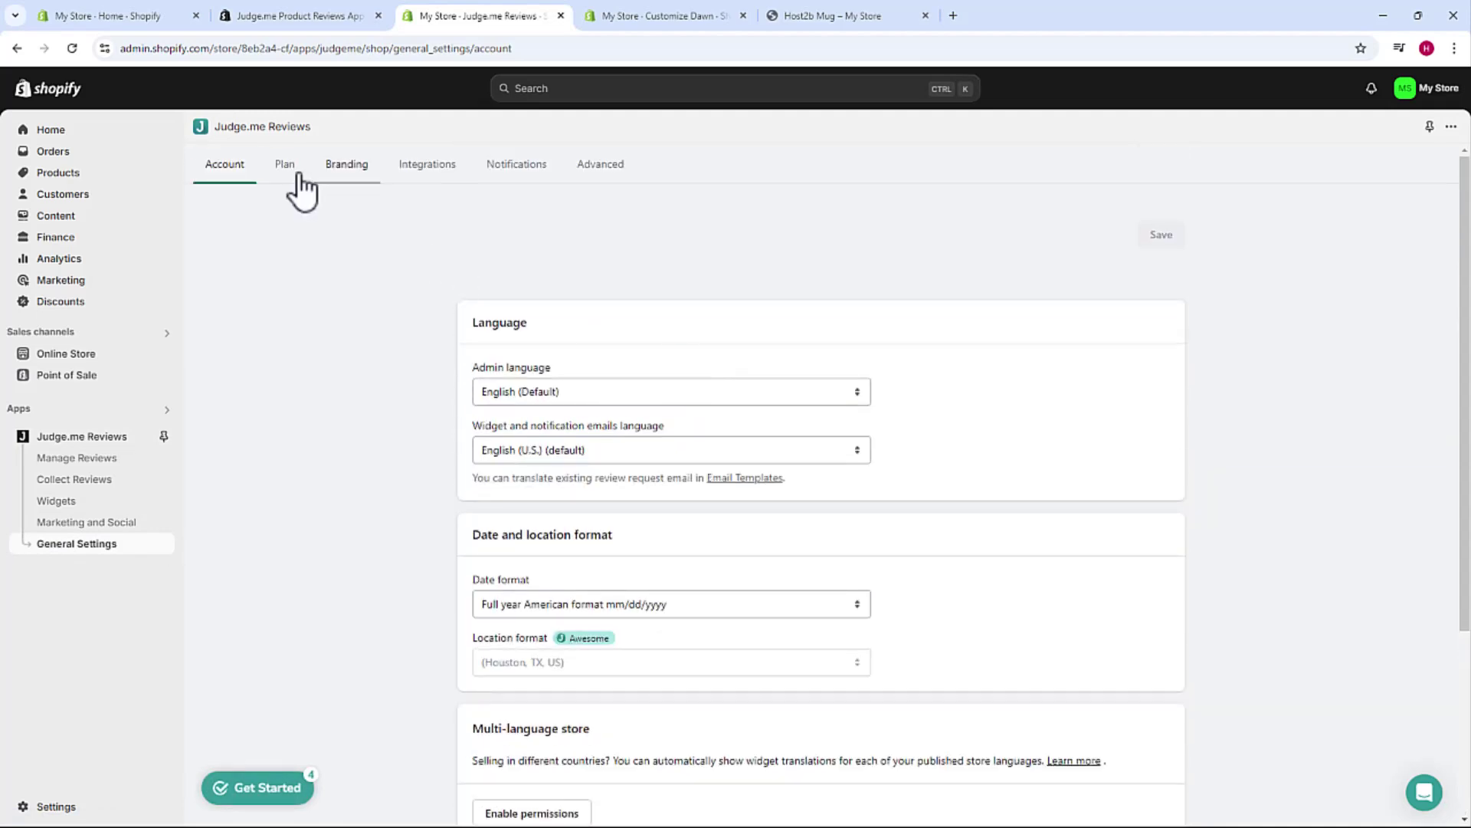
left_click(302, 167)
left_click(331, 169)
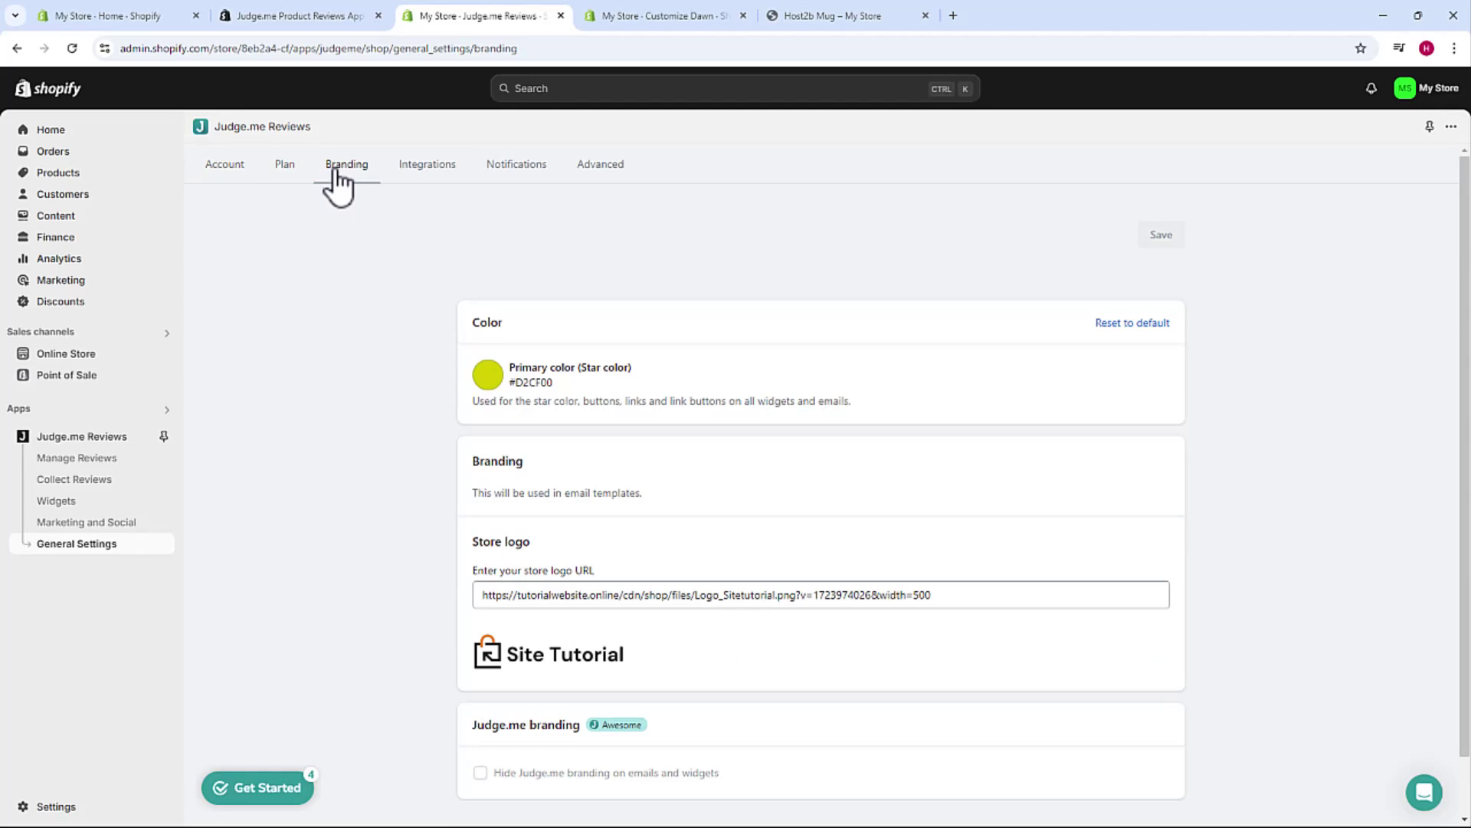
left_click(423, 169)
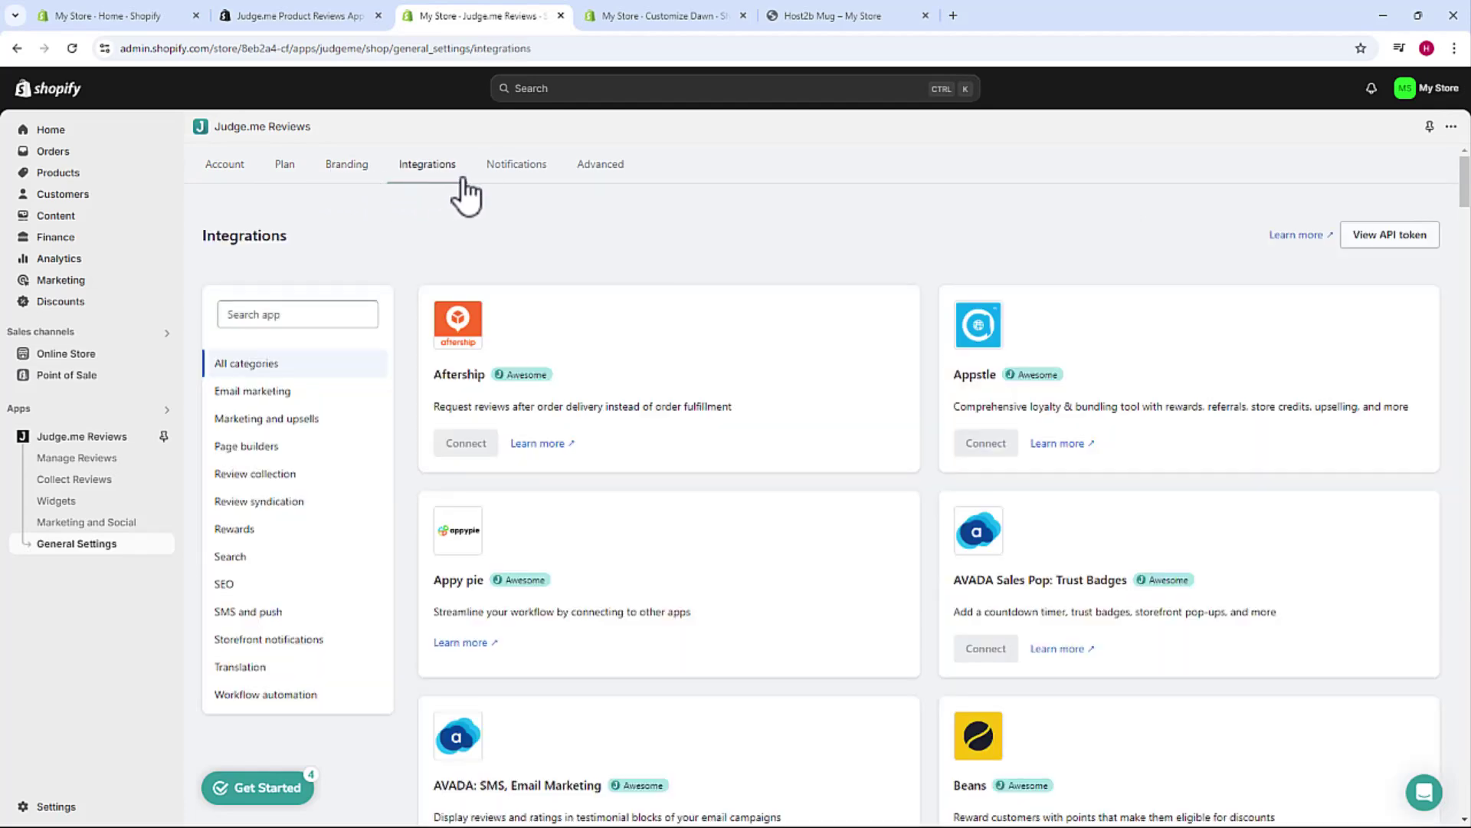
left_click(515, 175)
left_click(596, 176)
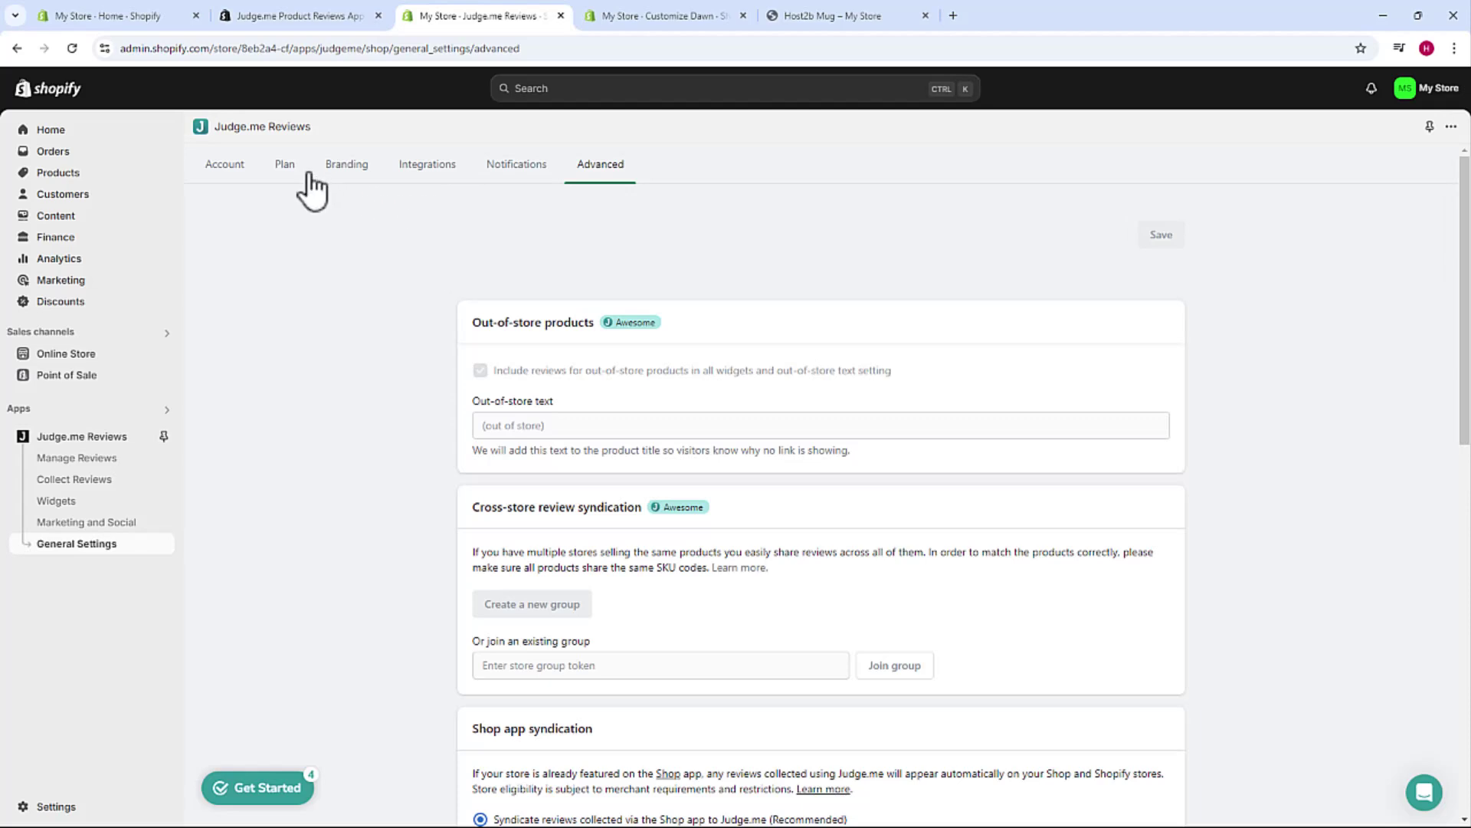
left_click(238, 179)
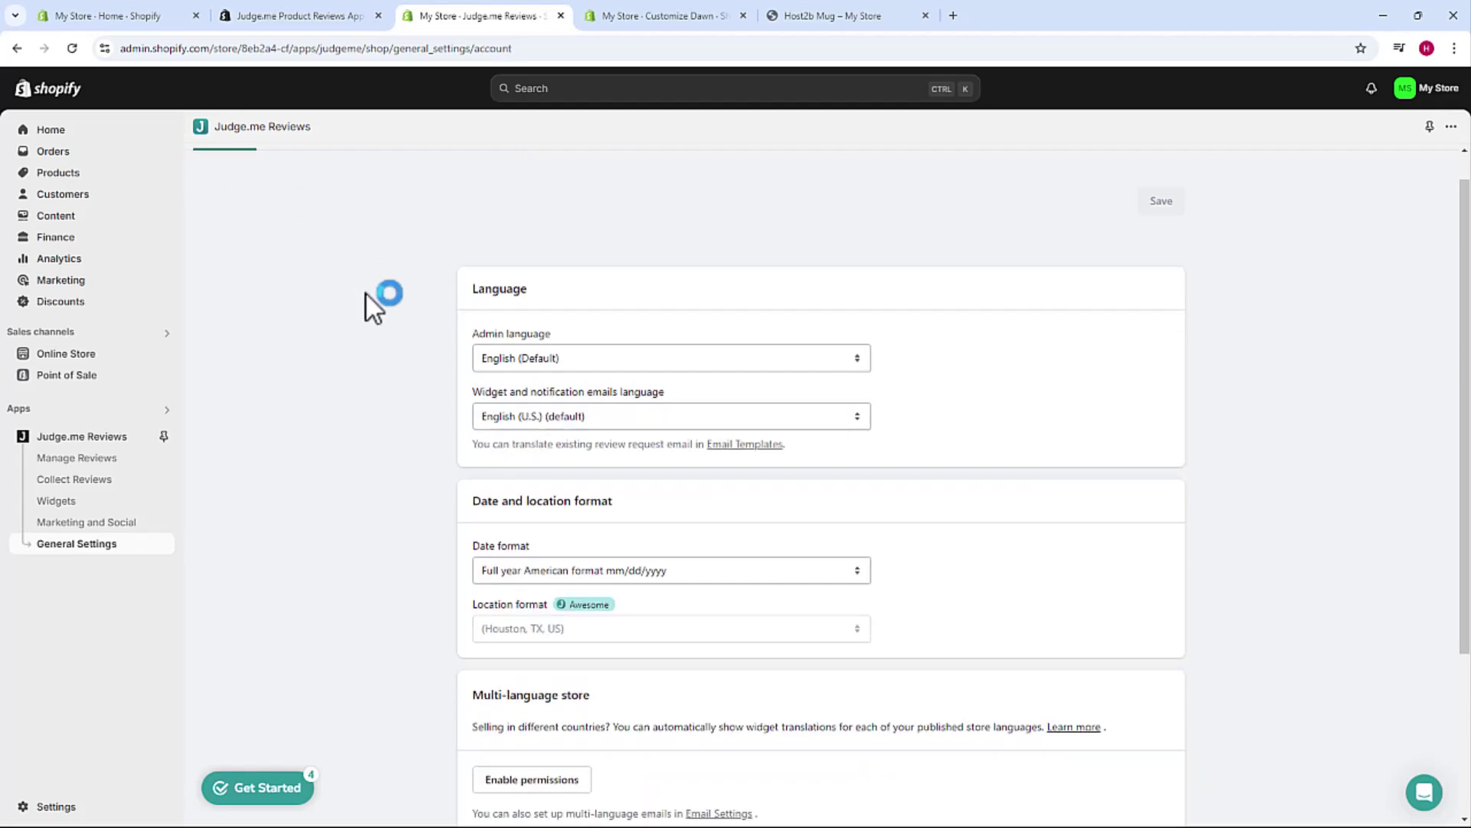
- Return to the Host2b Mug product page showing its five-star, 1 review badge
scroll(365, 291, "down", 4)
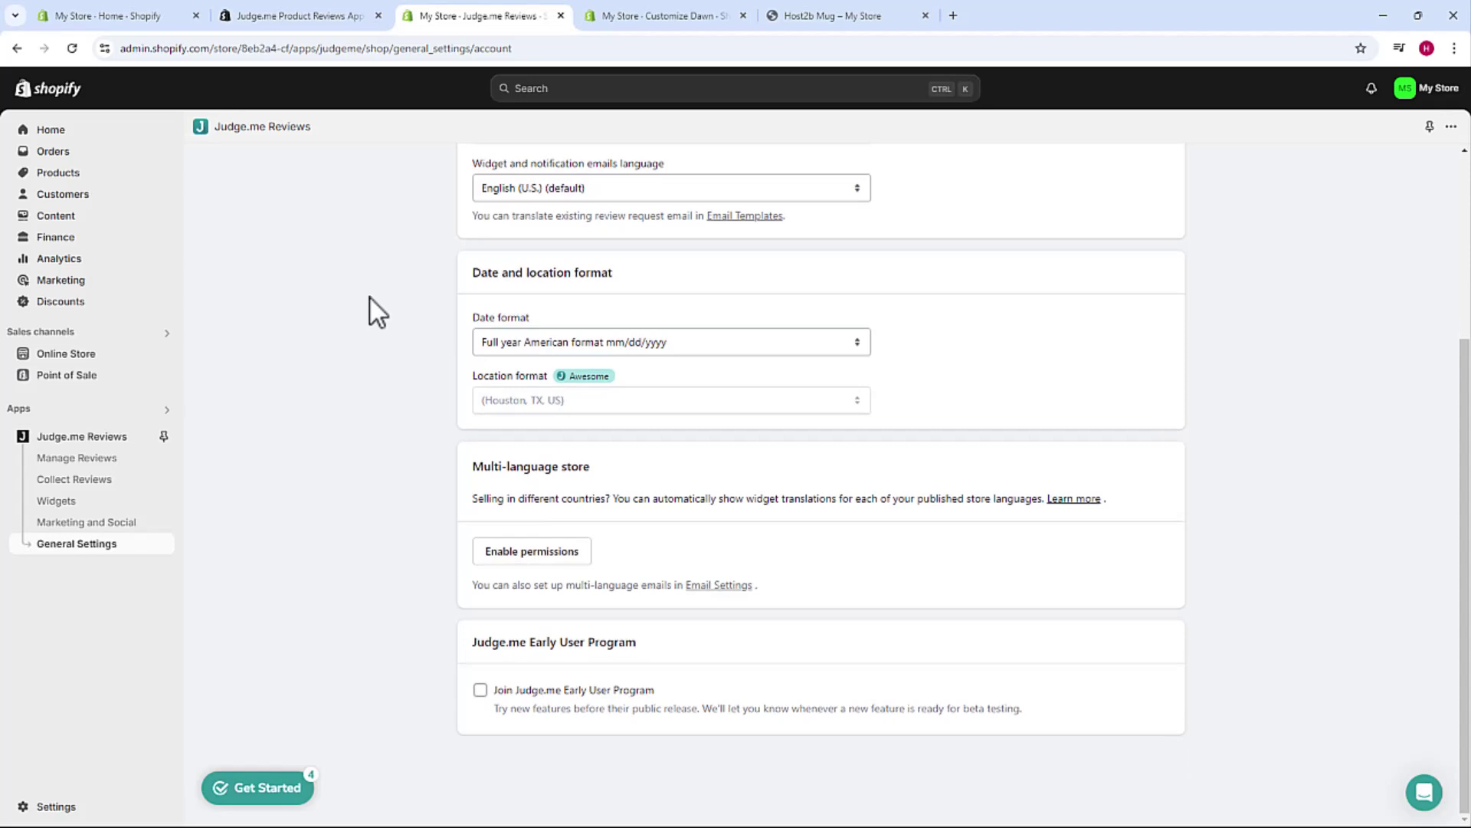
scroll(397, 311, "up", 4)
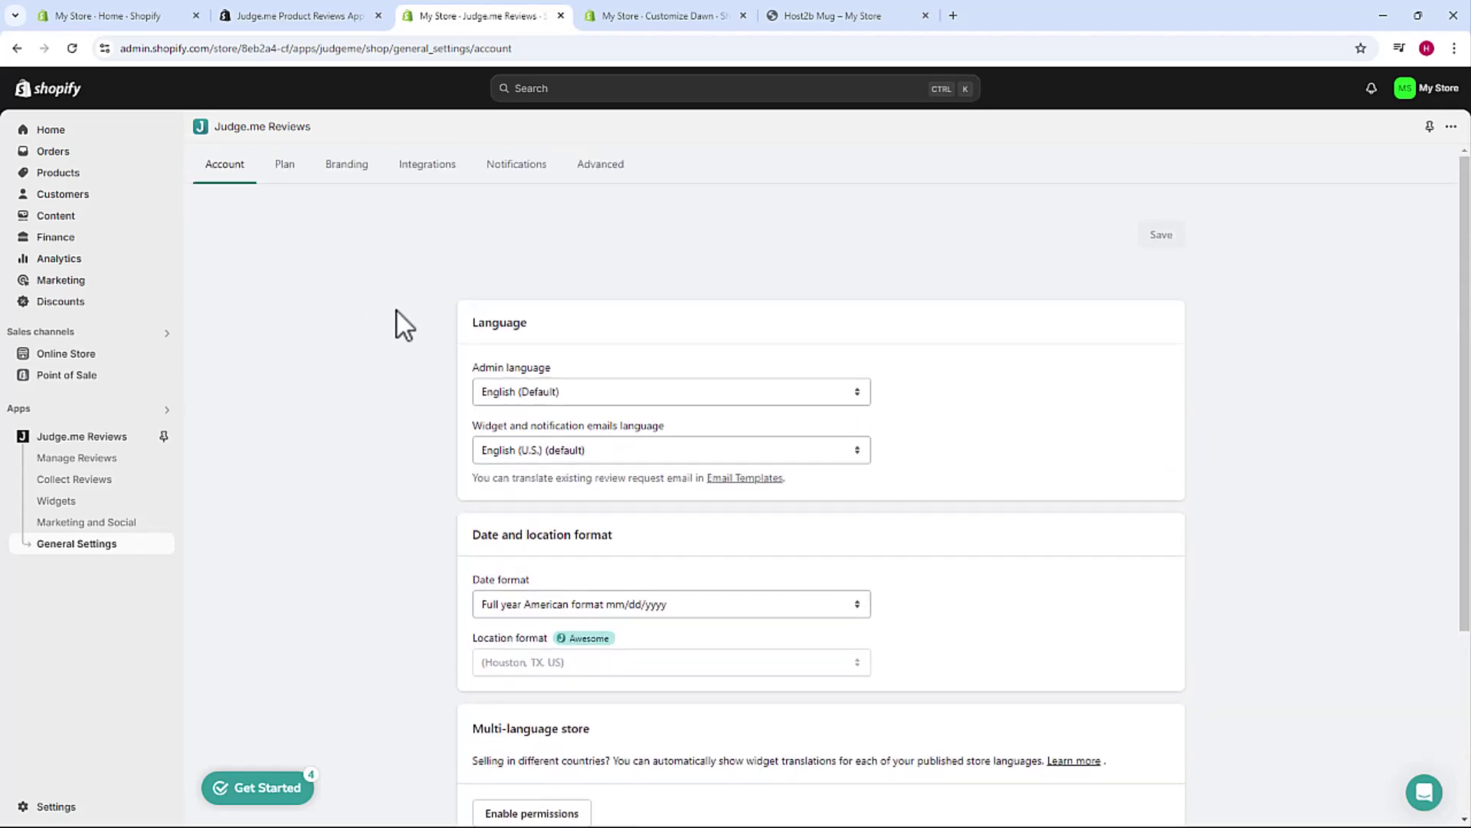
left_click(854, 13)
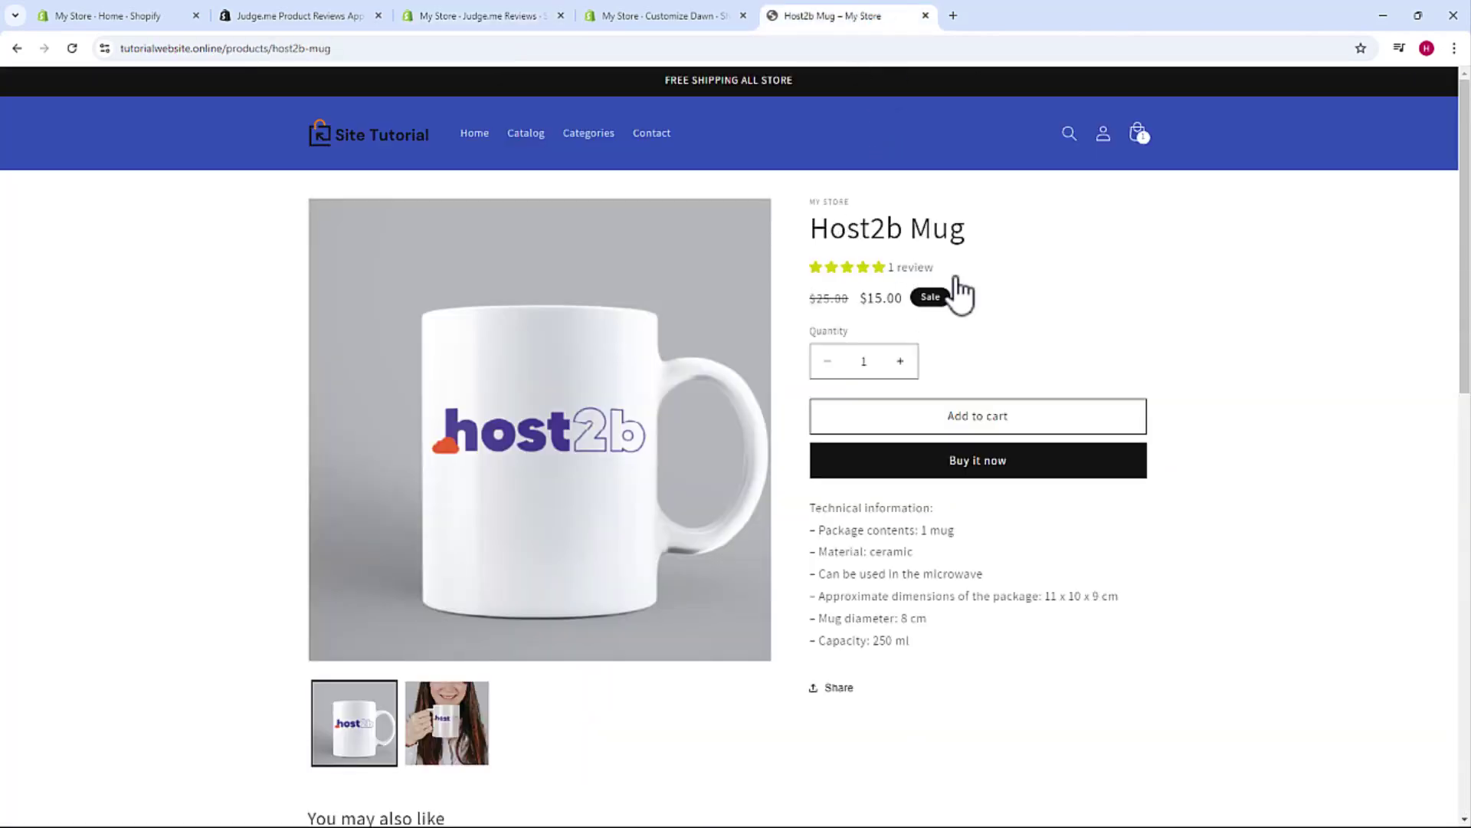